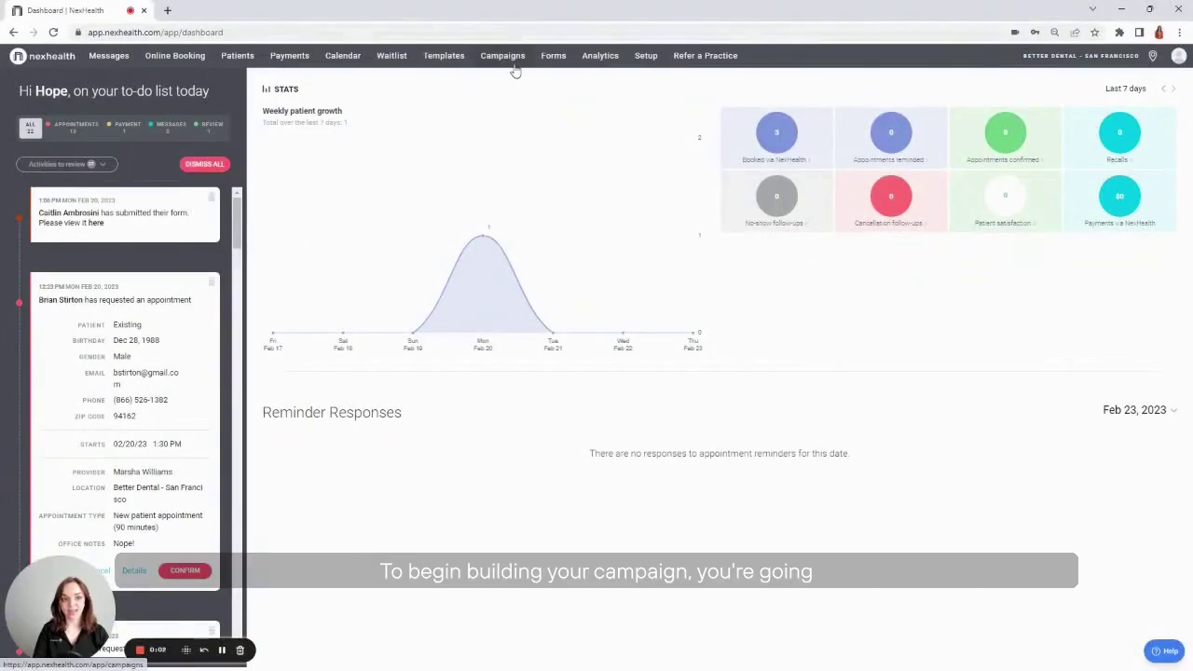
Step: Open the 'TEMPLATE: Veterans Day' campaign from the campaigns list and scroll through its email preview
click(514, 65)
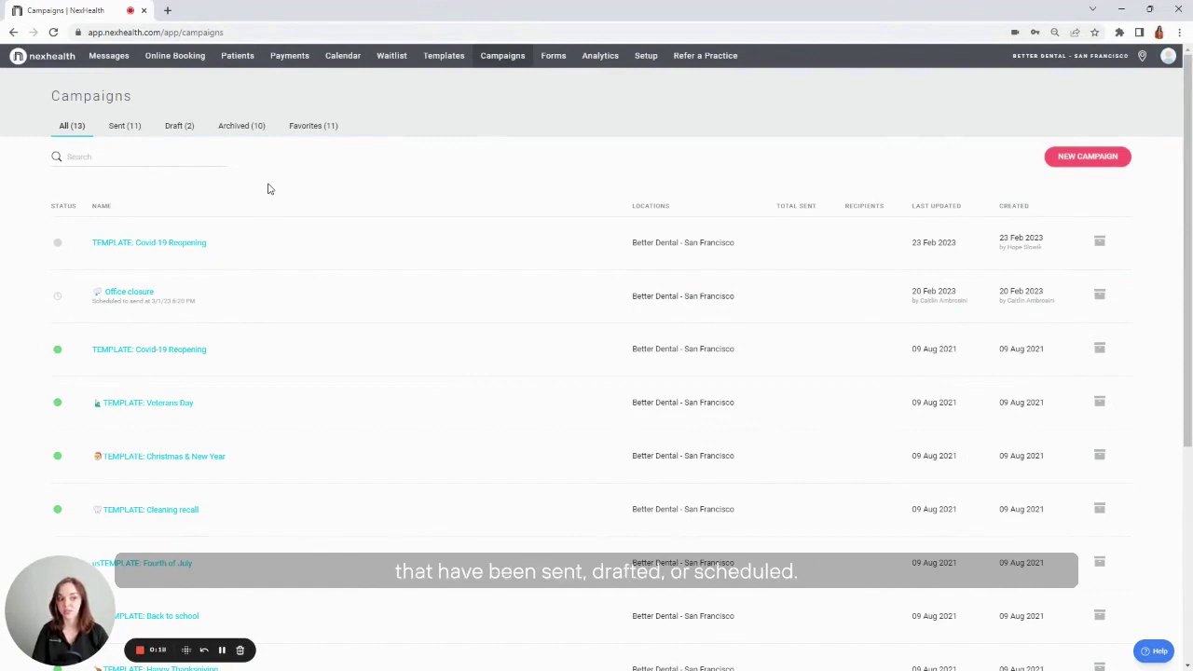
scroll(271, 192, down, 2)
click(180, 285)
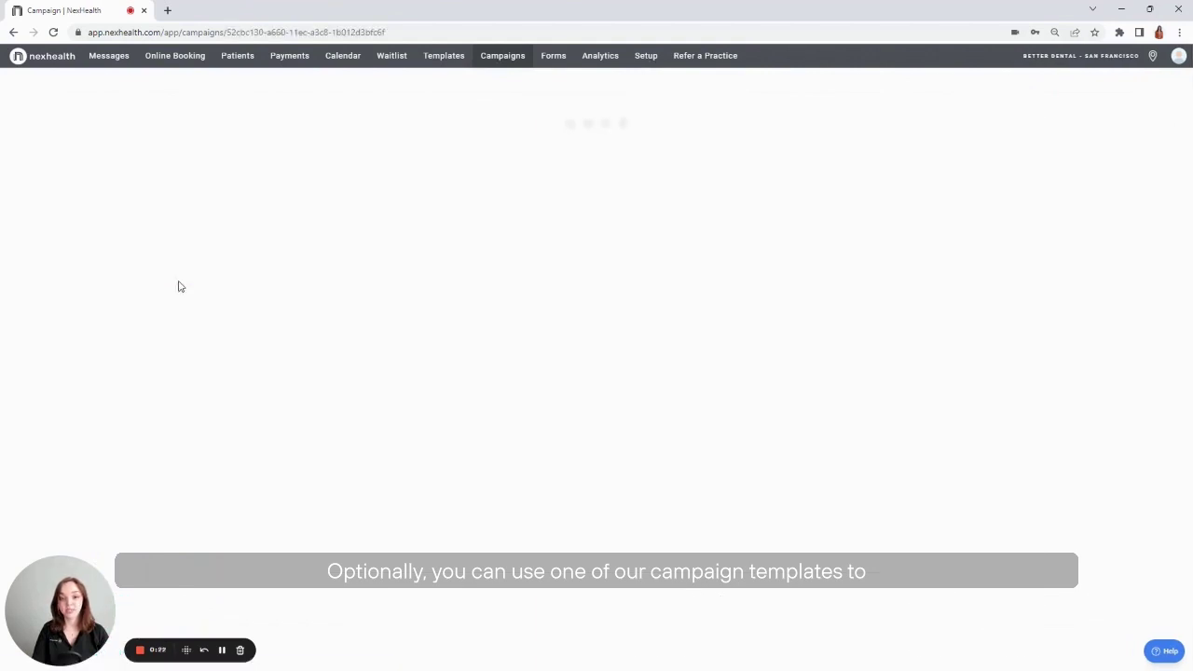
scroll(370, 277, down, 1)
scroll(369, 271, down, 3)
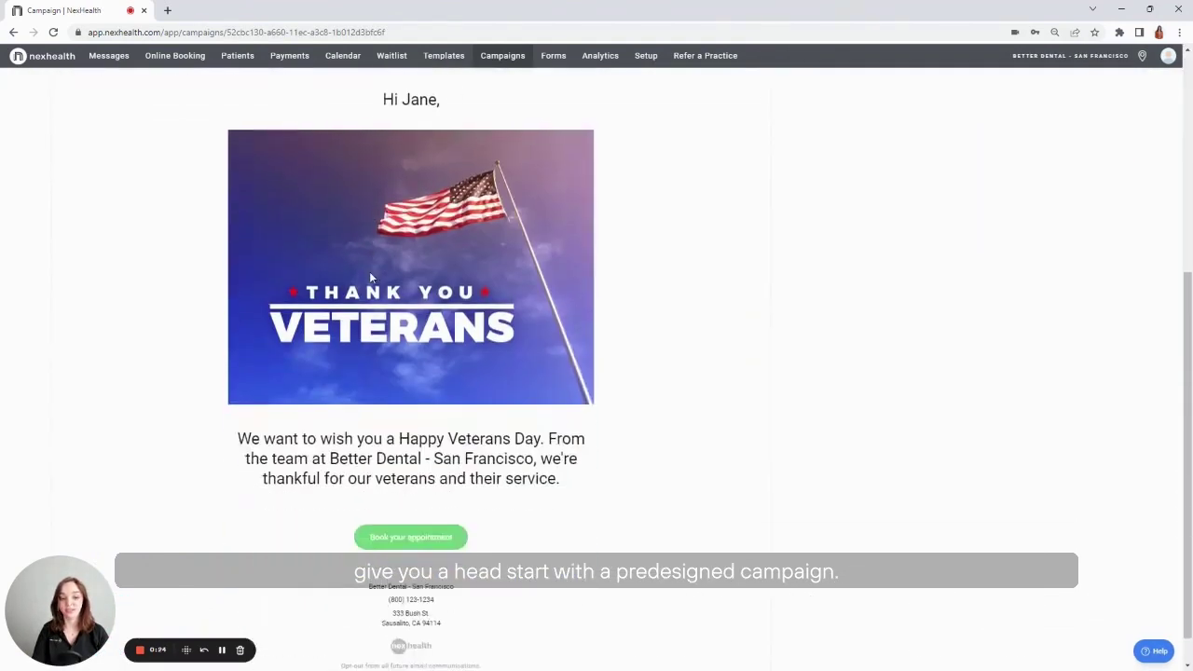
scroll(240, 186, up, 4)
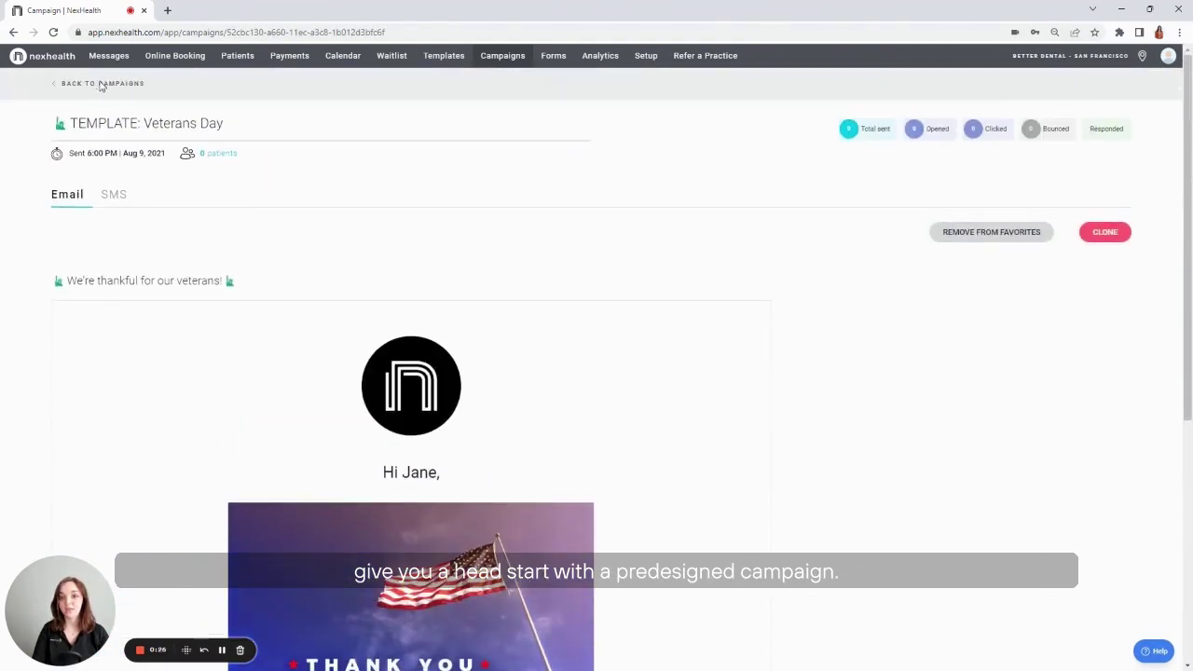
Step: Start a new campaign for Better Dental - San Francisco and continue to recipient selection
click(98, 83)
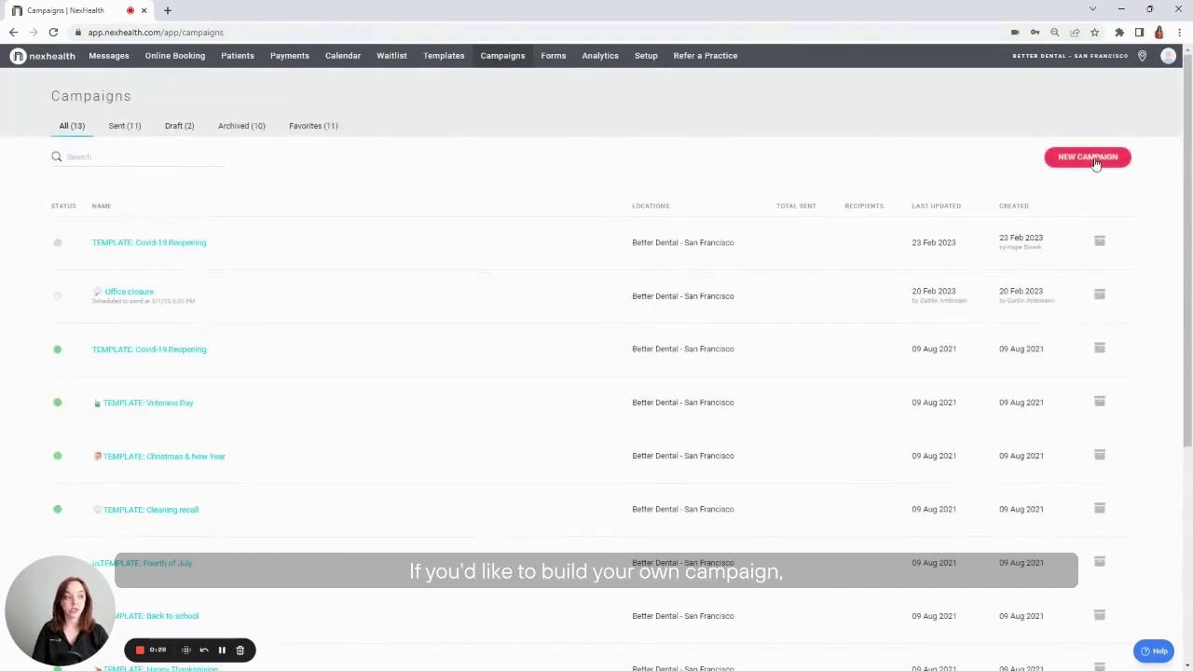
click(1088, 157)
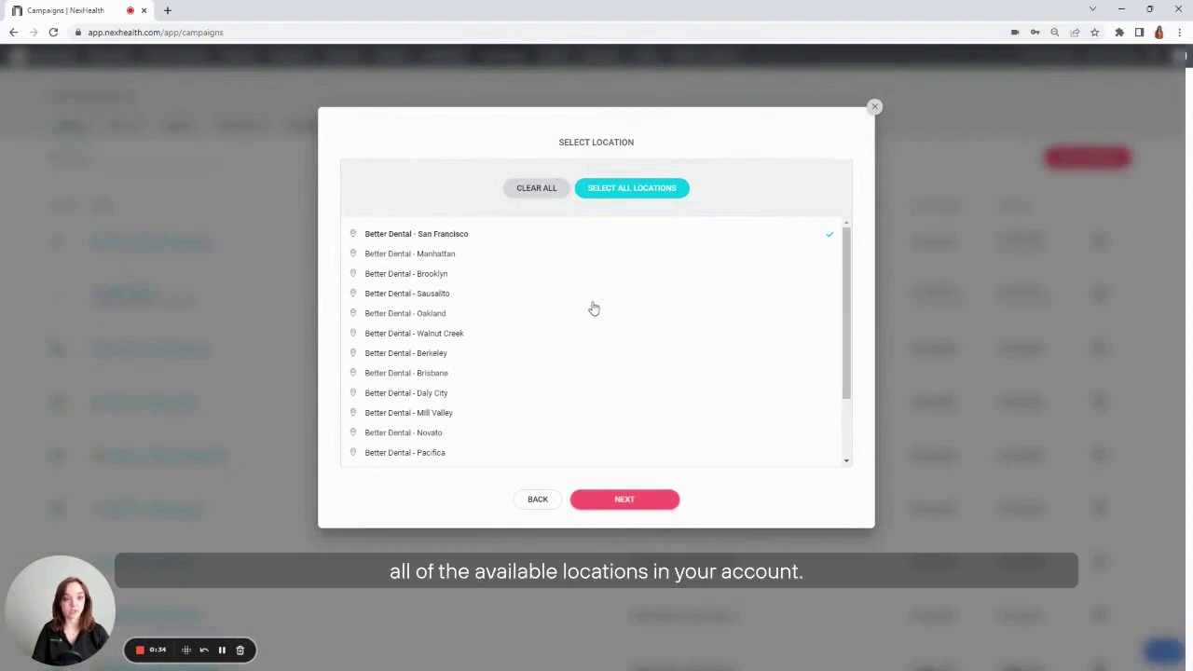
click(650, 503)
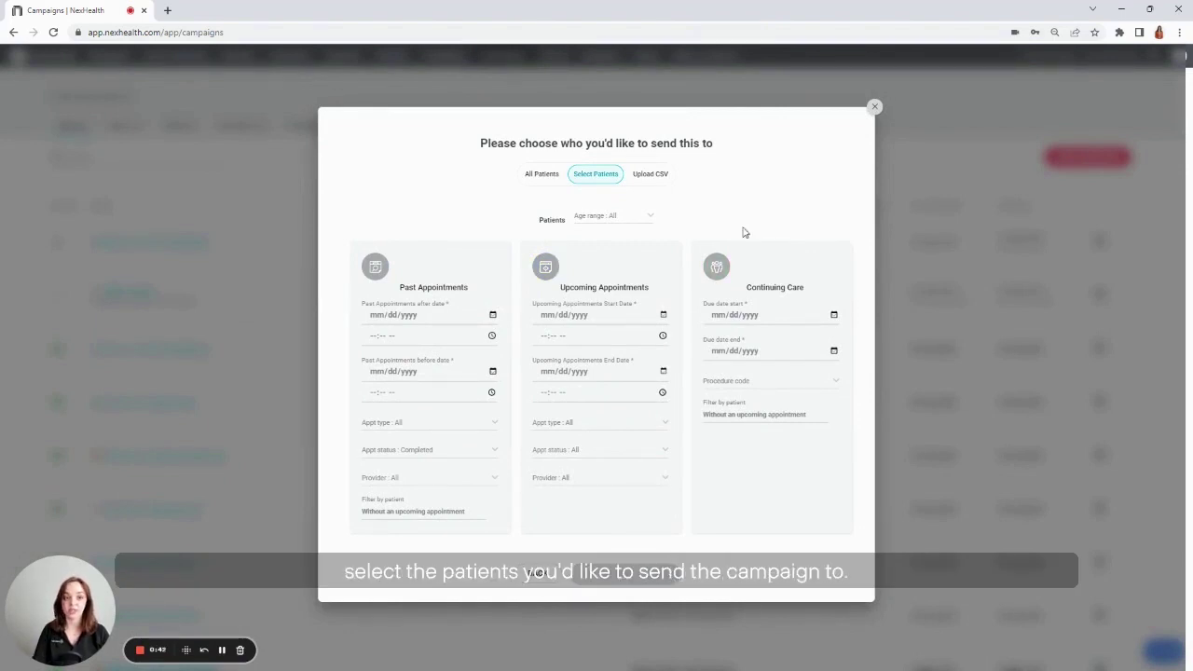
Step: Try All Patients and the exclude option for patients without a completed appointment, then choose Select Patients
click(541, 176)
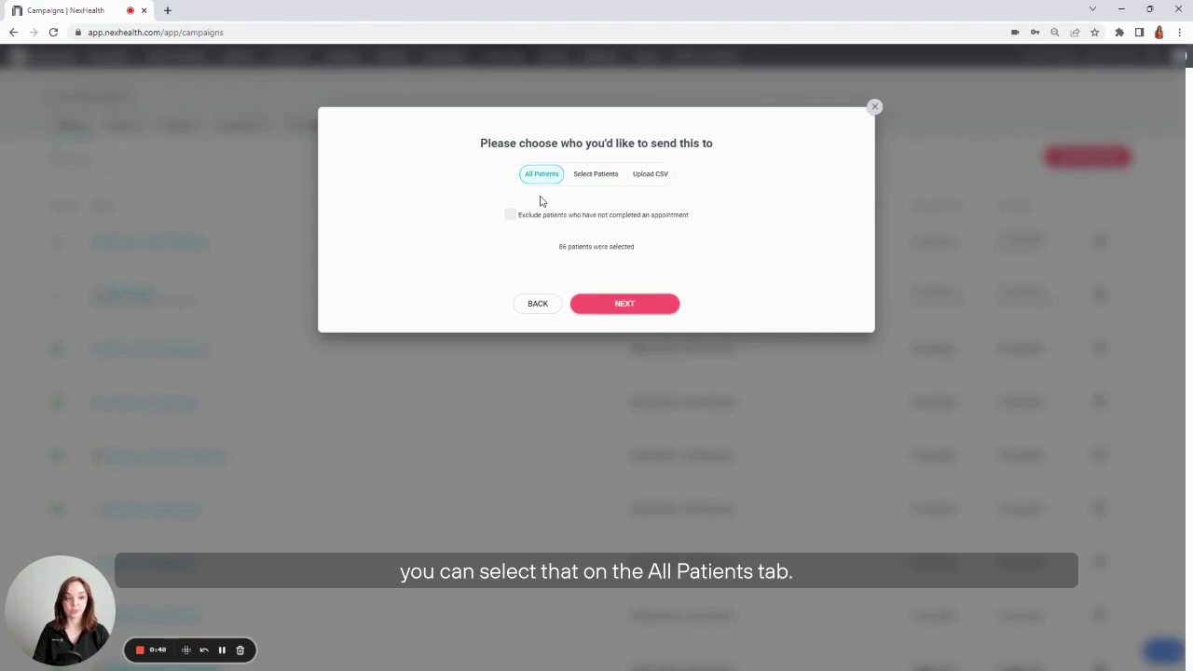
click(512, 220)
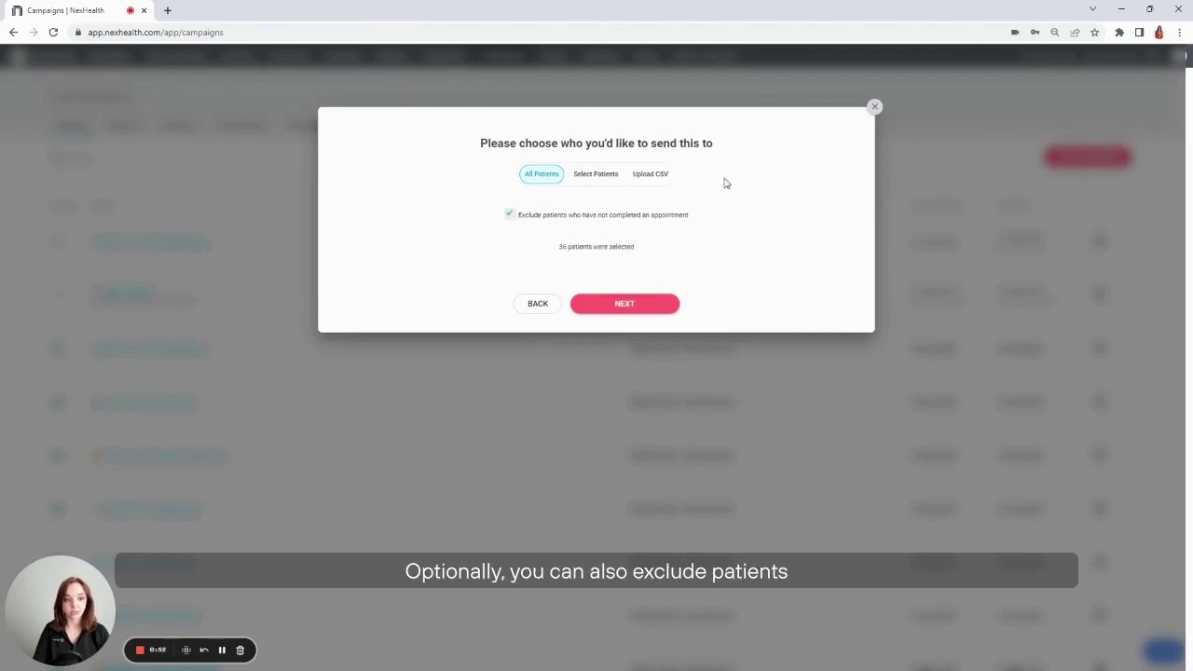
click(582, 177)
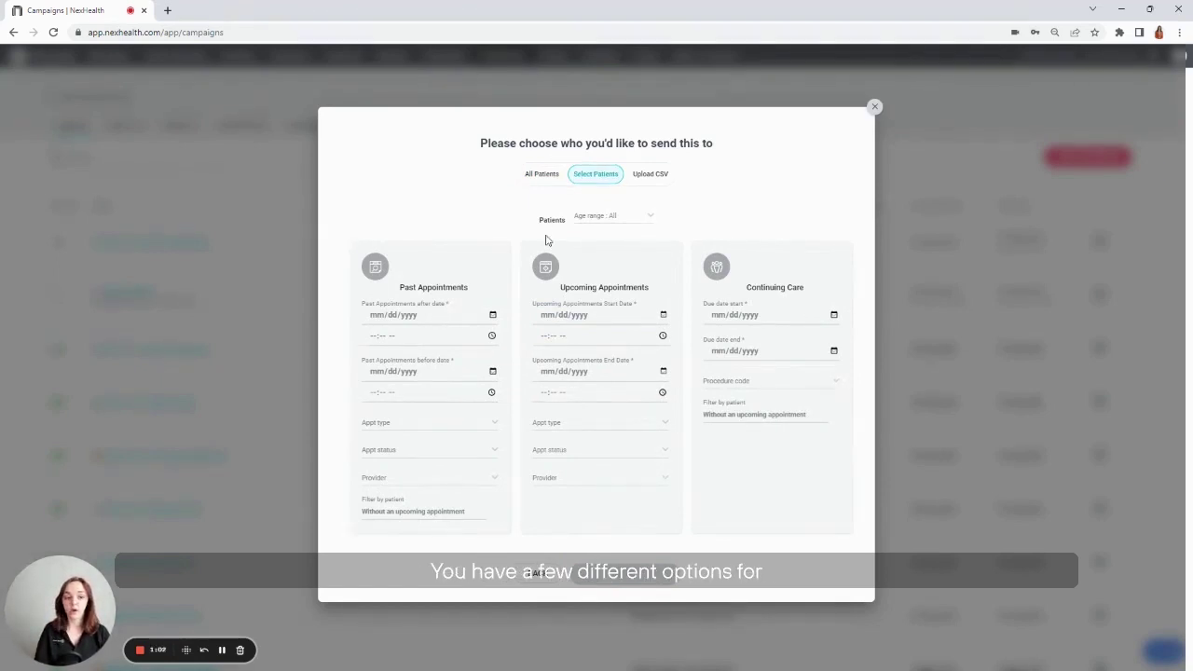
Step: Narrow the patient age range to school-age, then reset it to All ages
click(631, 219)
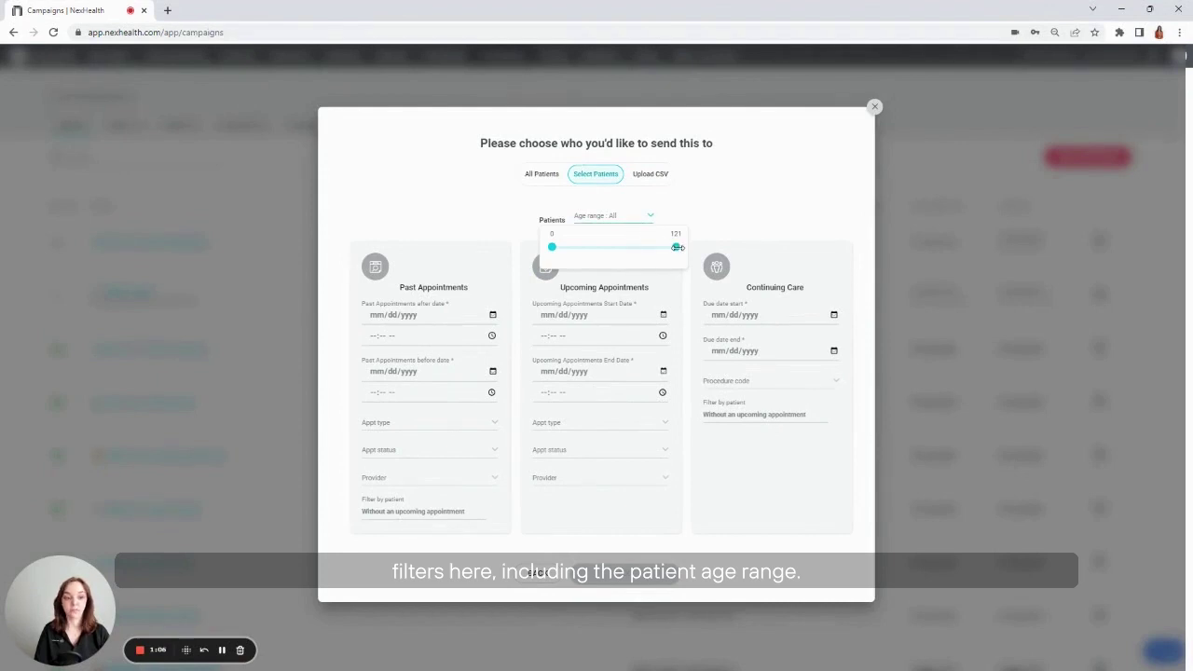
drag(678, 247, 573, 246)
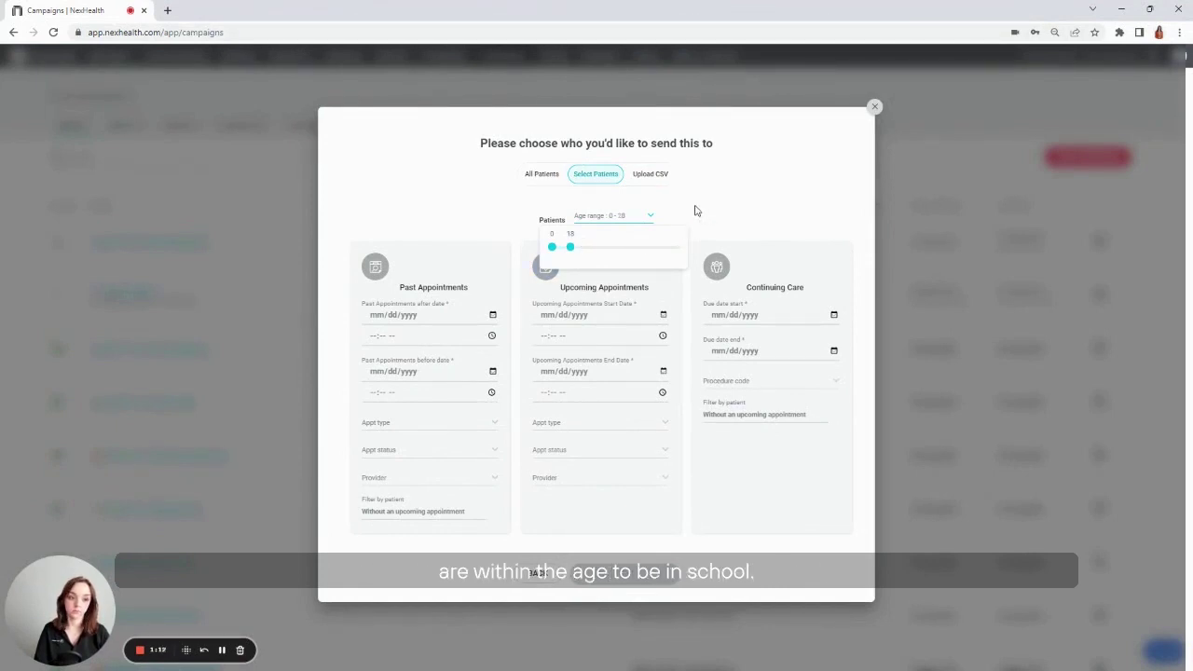
drag(570, 247, 889, 274)
click(768, 199)
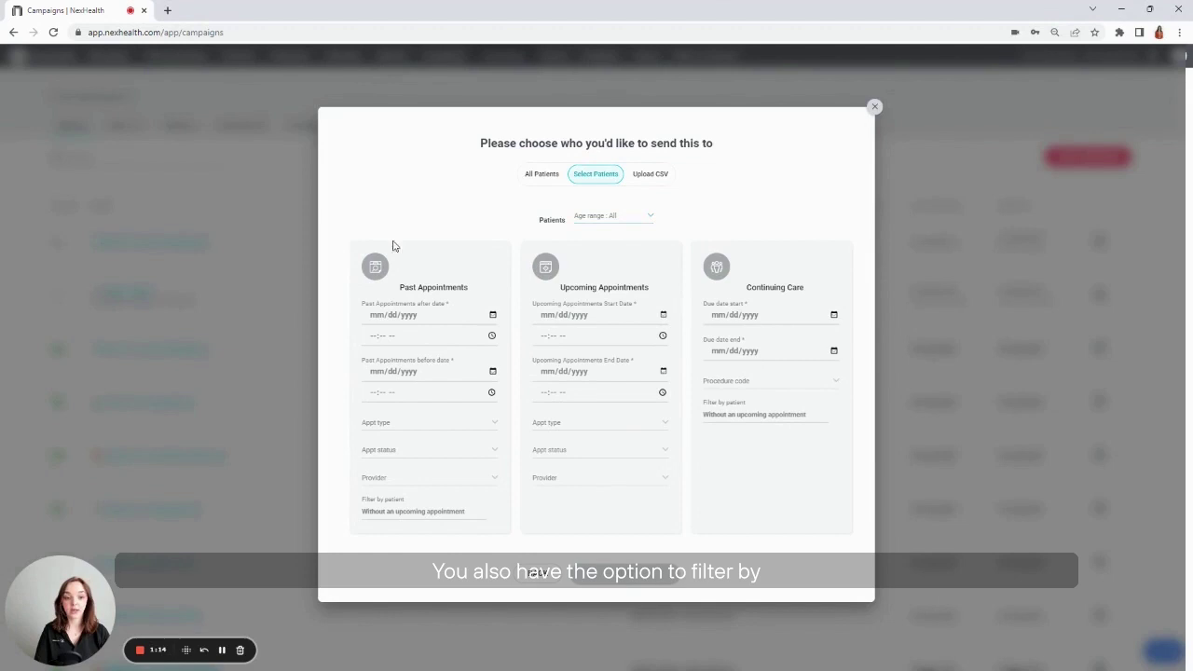
Step: Set the Past Appointments date range from 12/01/2022 to 02/09/2023
click(384, 316)
click(493, 315)
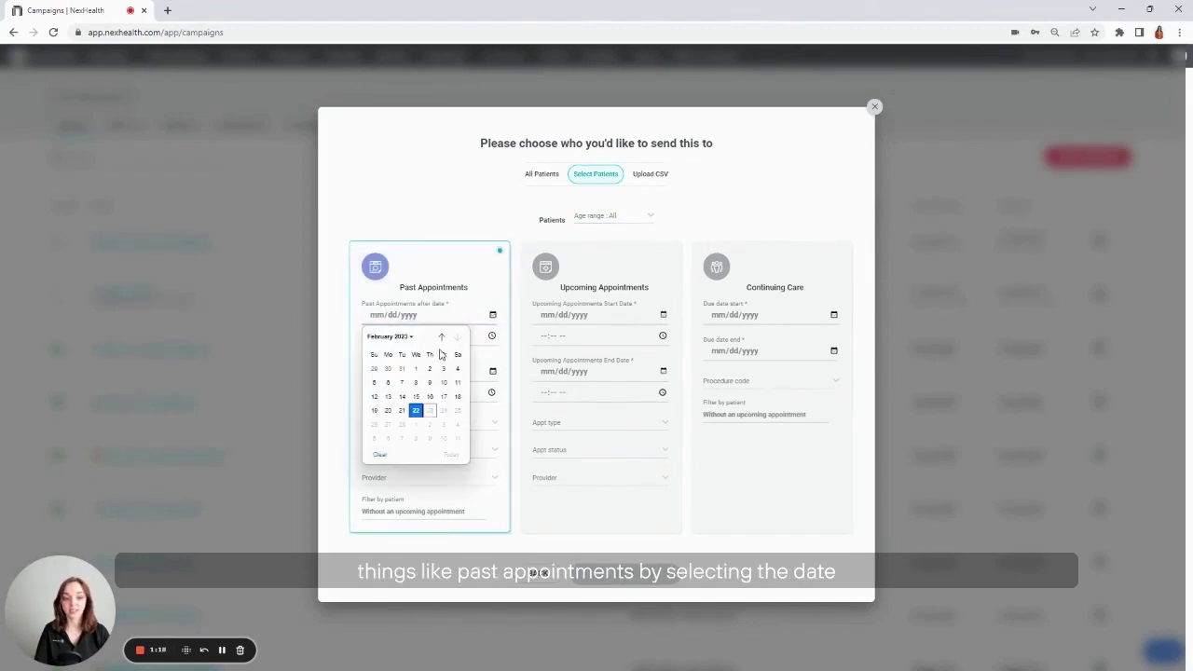
click(442, 338)
click(442, 338)
click(429, 369)
click(424, 371)
click(494, 371)
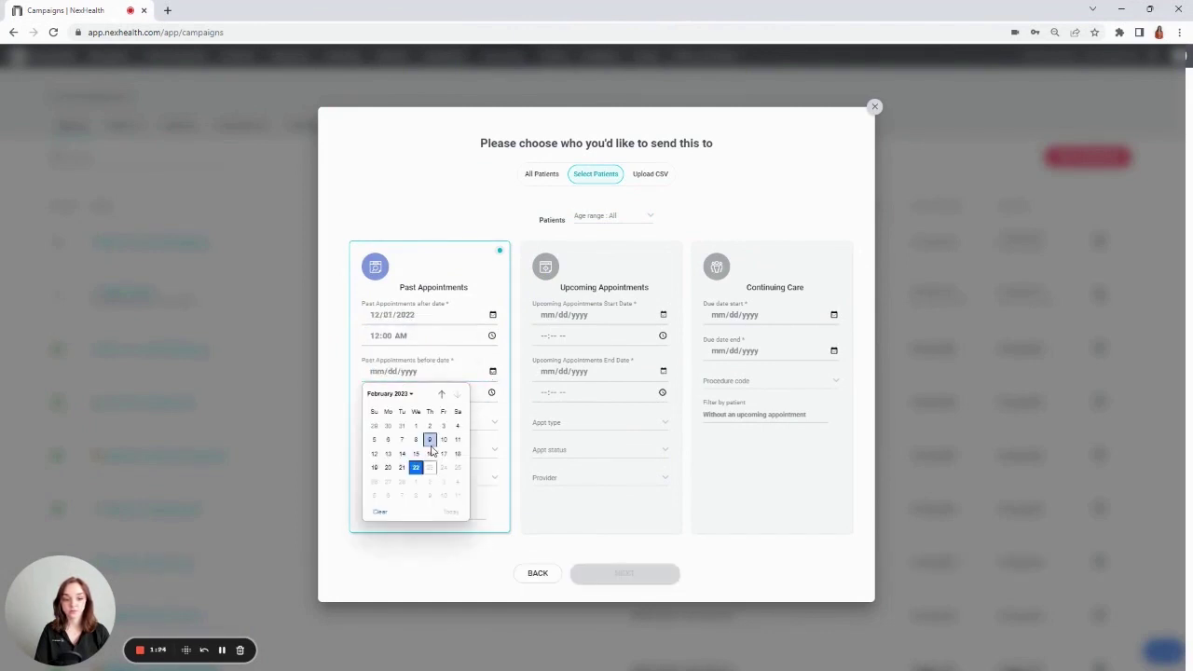
click(430, 439)
Step: Include all past appointment types and statuses, and limit the filter to one provider
click(491, 434)
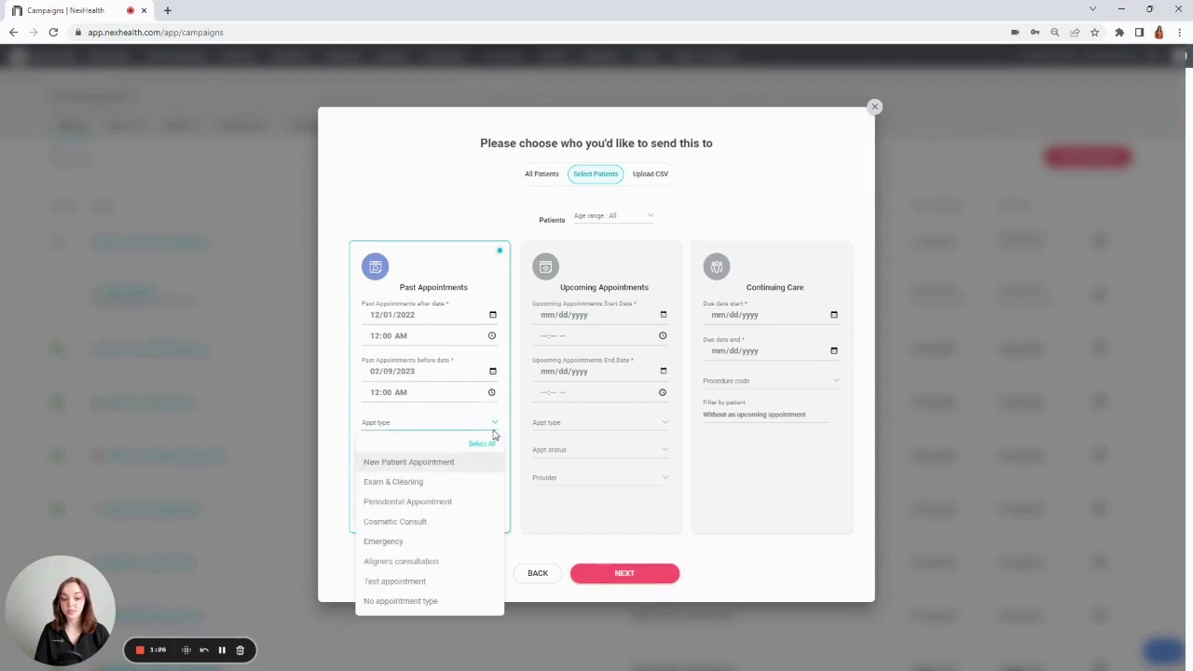
click(483, 444)
click(495, 425)
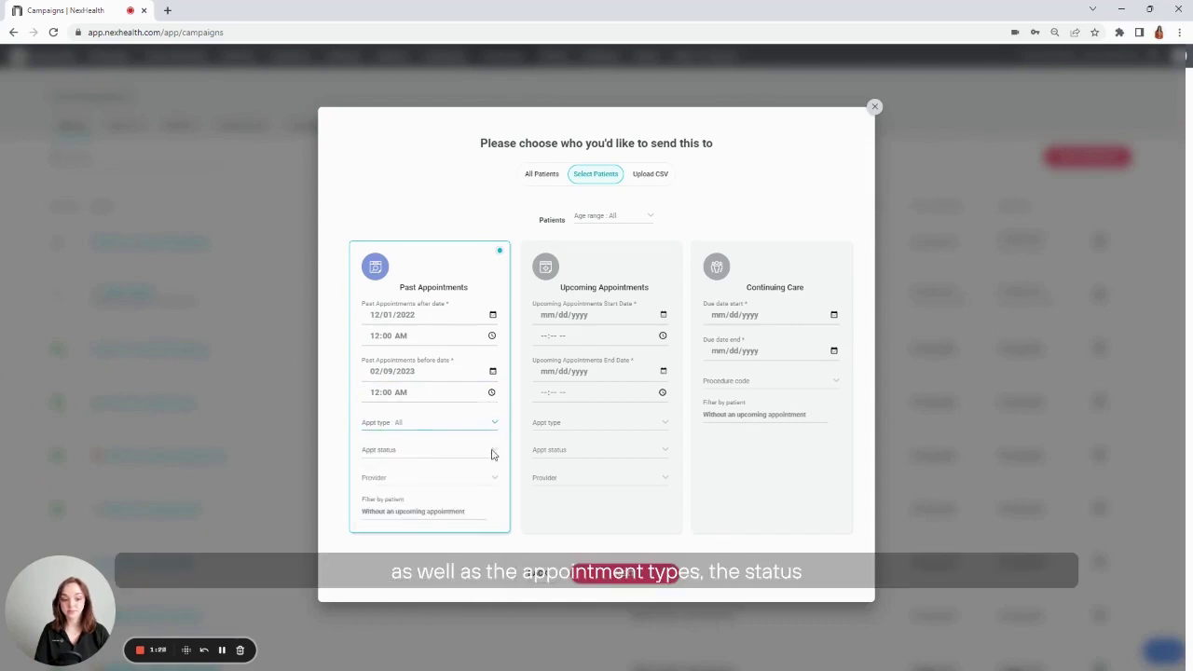
click(487, 454)
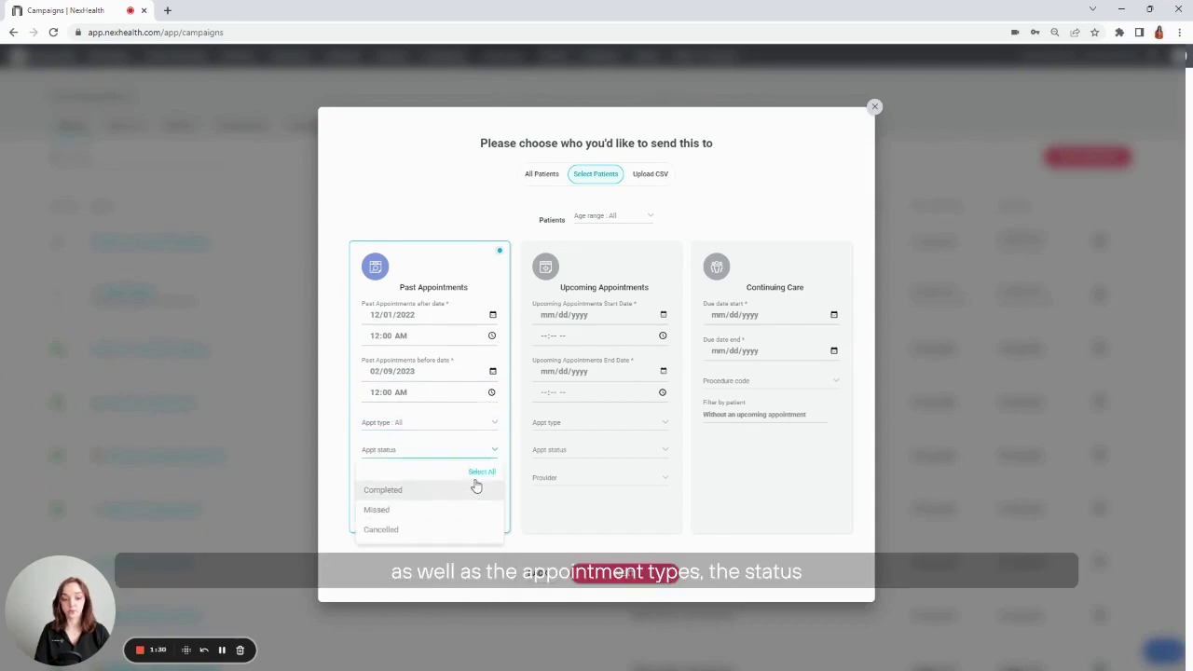
click(481, 472)
click(493, 452)
click(490, 485)
click(478, 518)
click(496, 478)
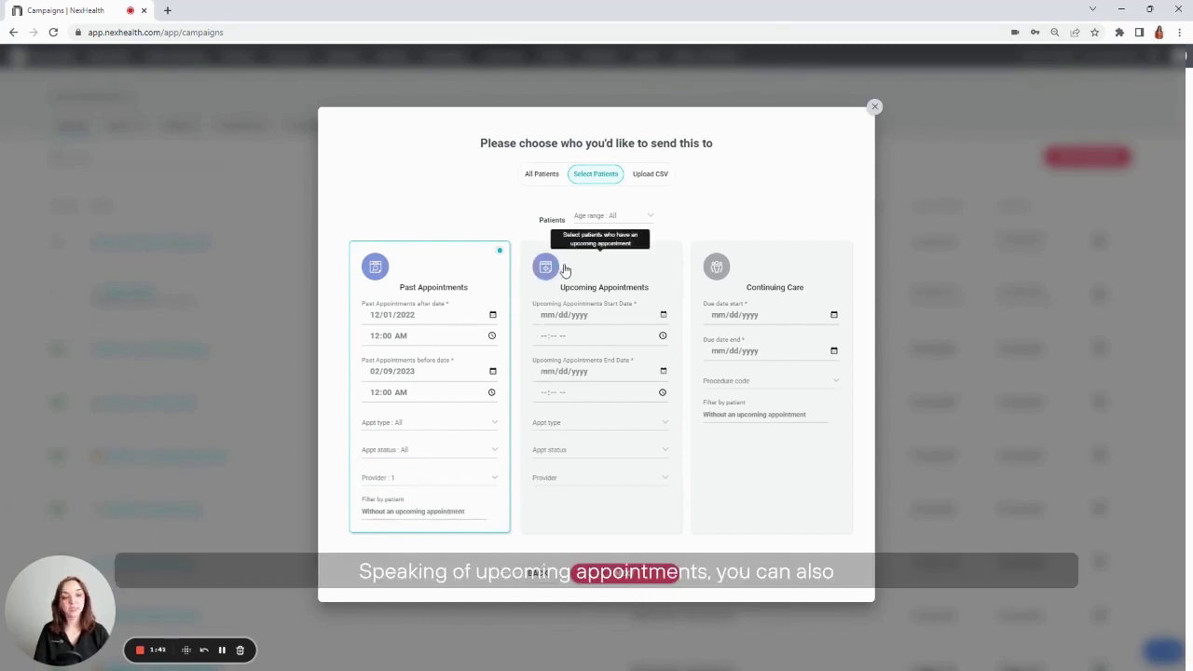
Step: Filter by Upcoming Appointments dated 02/23/2023 through 03/11/2023
click(564, 270)
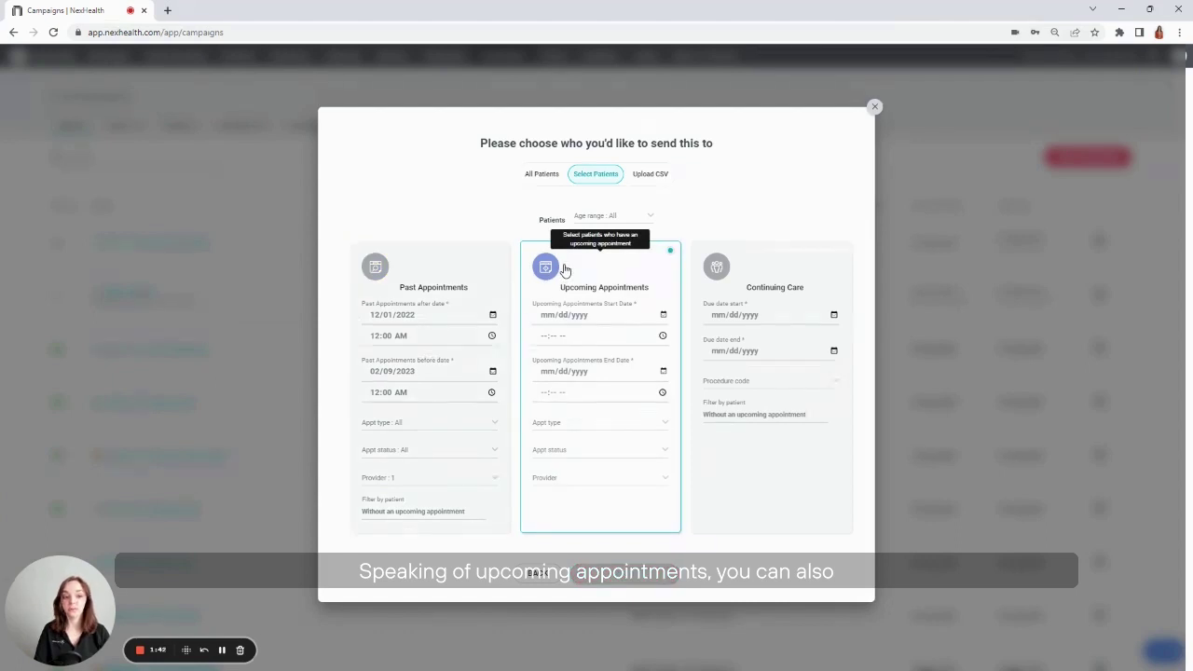
click(663, 317)
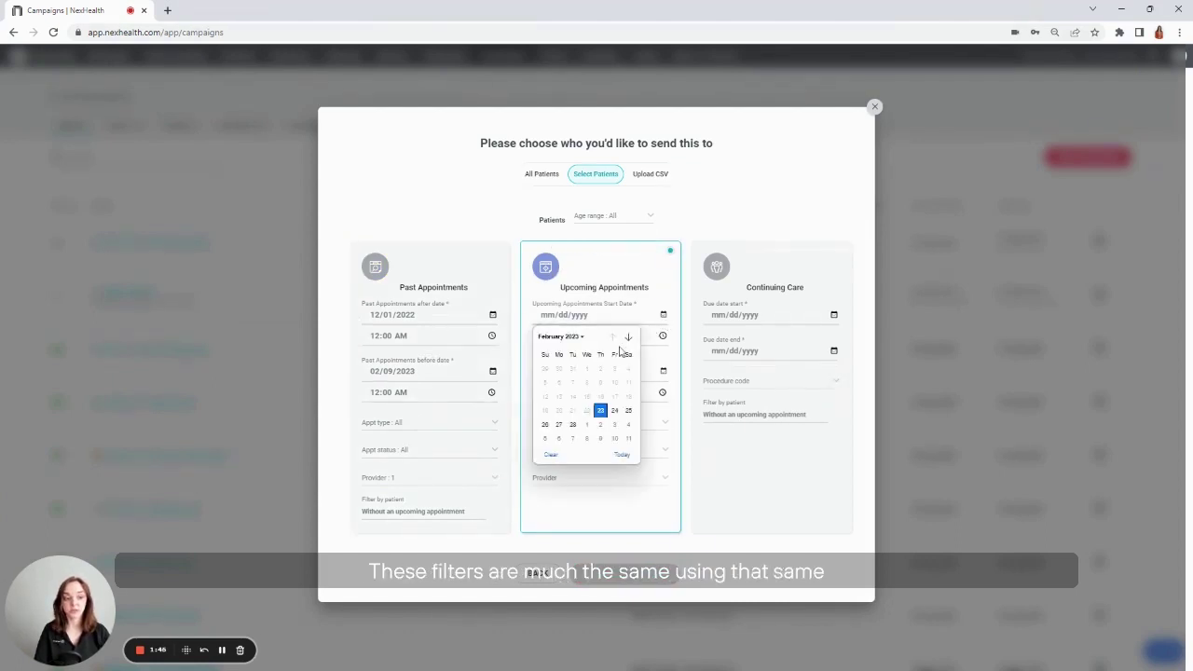
click(601, 411)
click(666, 346)
click(665, 375)
click(663, 371)
click(627, 496)
Step: Keep all upcoming appointment types, limit status to Confirmed, and include every provider
click(662, 423)
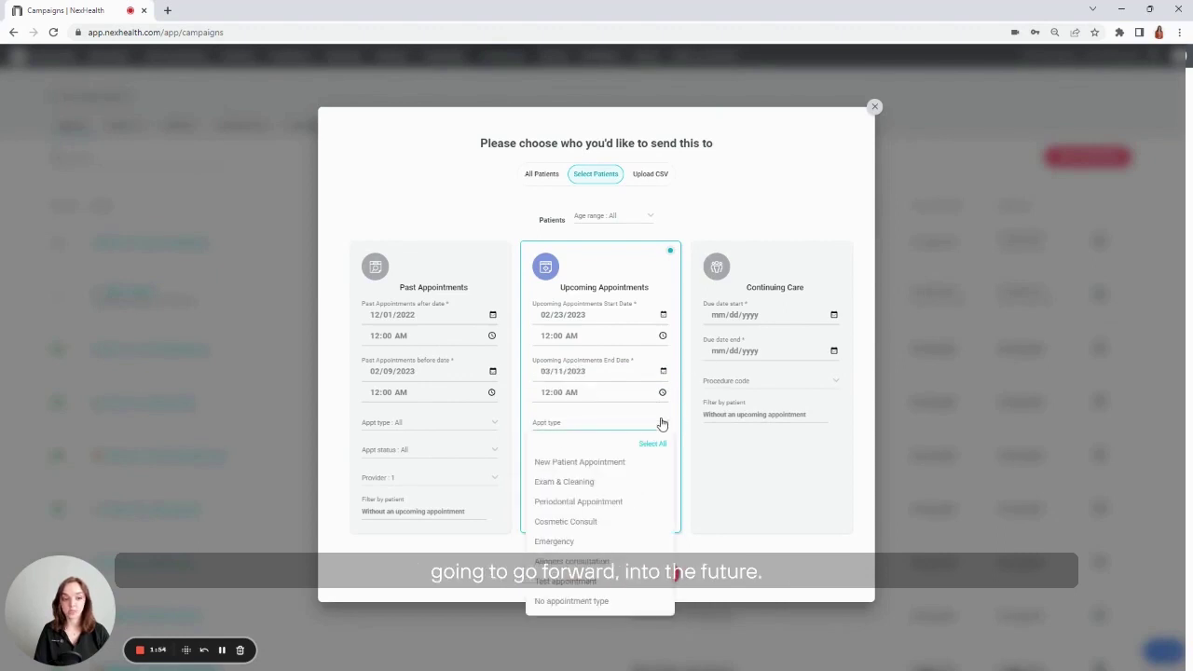
click(668, 424)
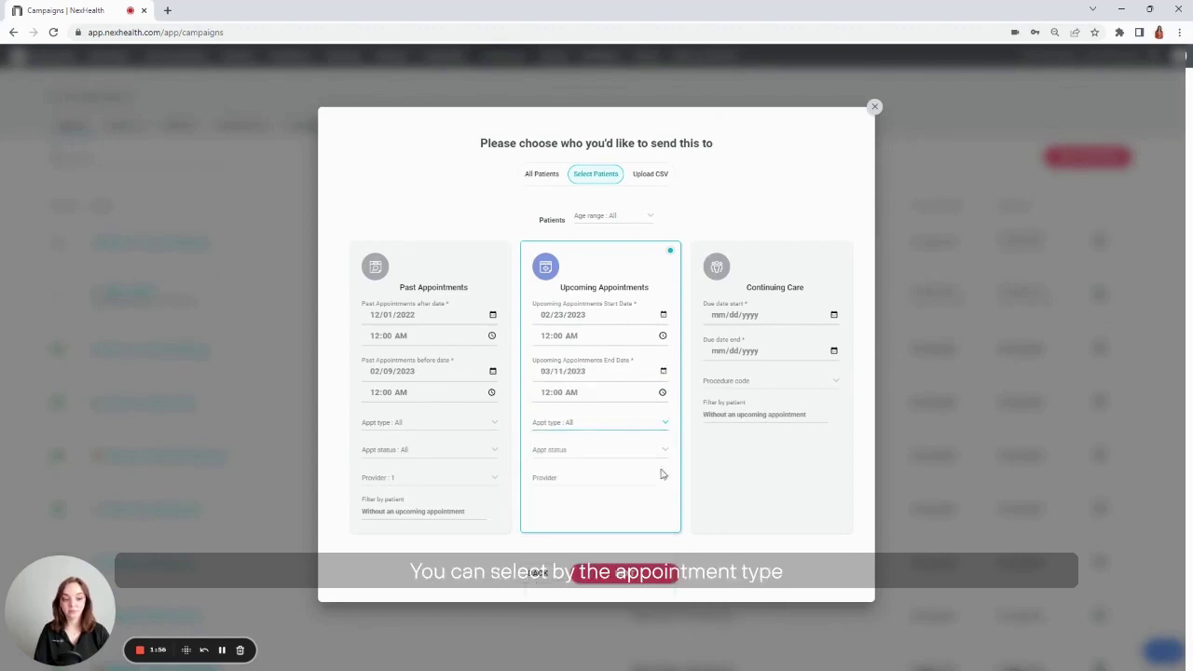
click(660, 453)
click(647, 490)
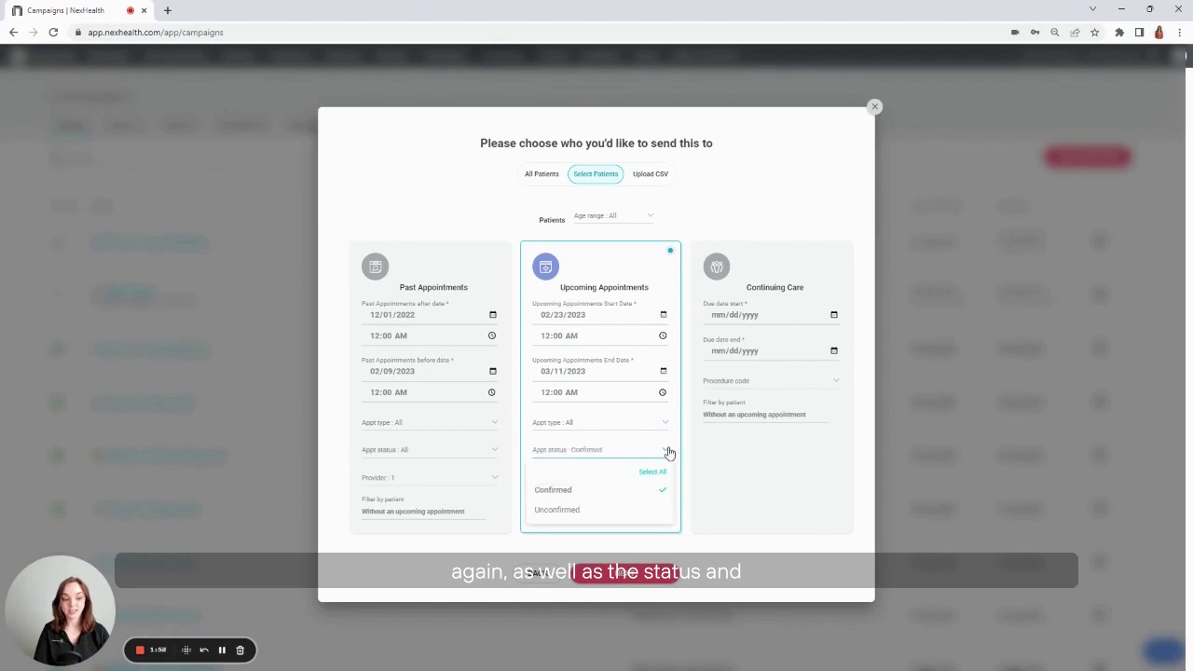
click(667, 451)
click(651, 482)
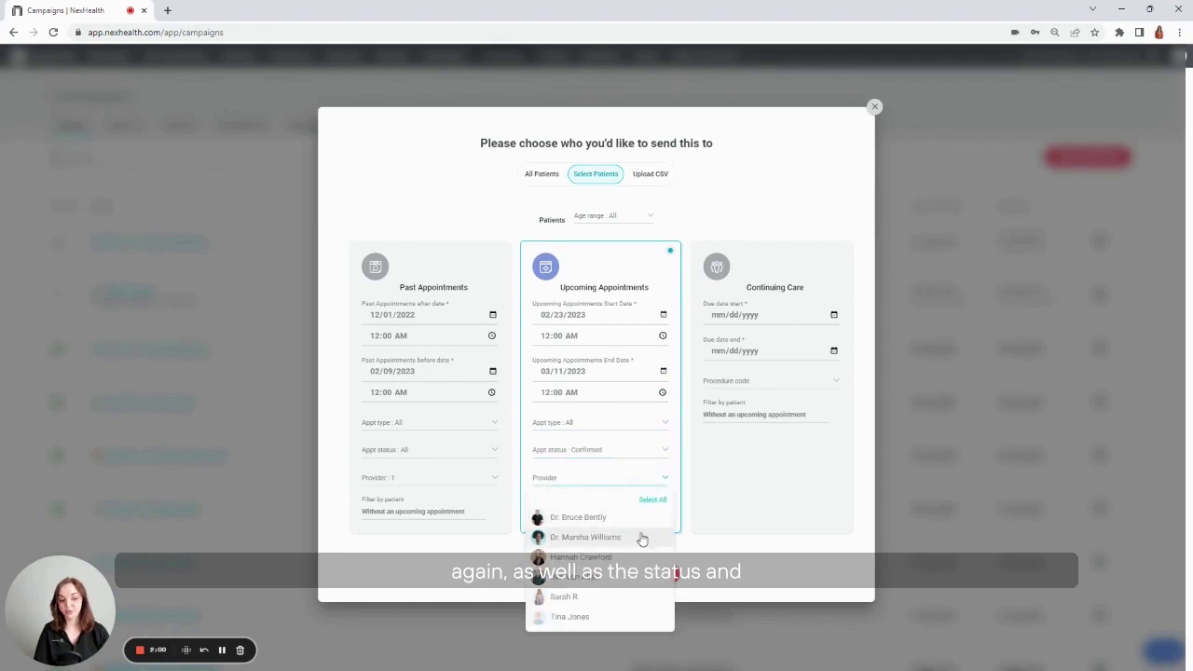
click(652, 500)
click(734, 532)
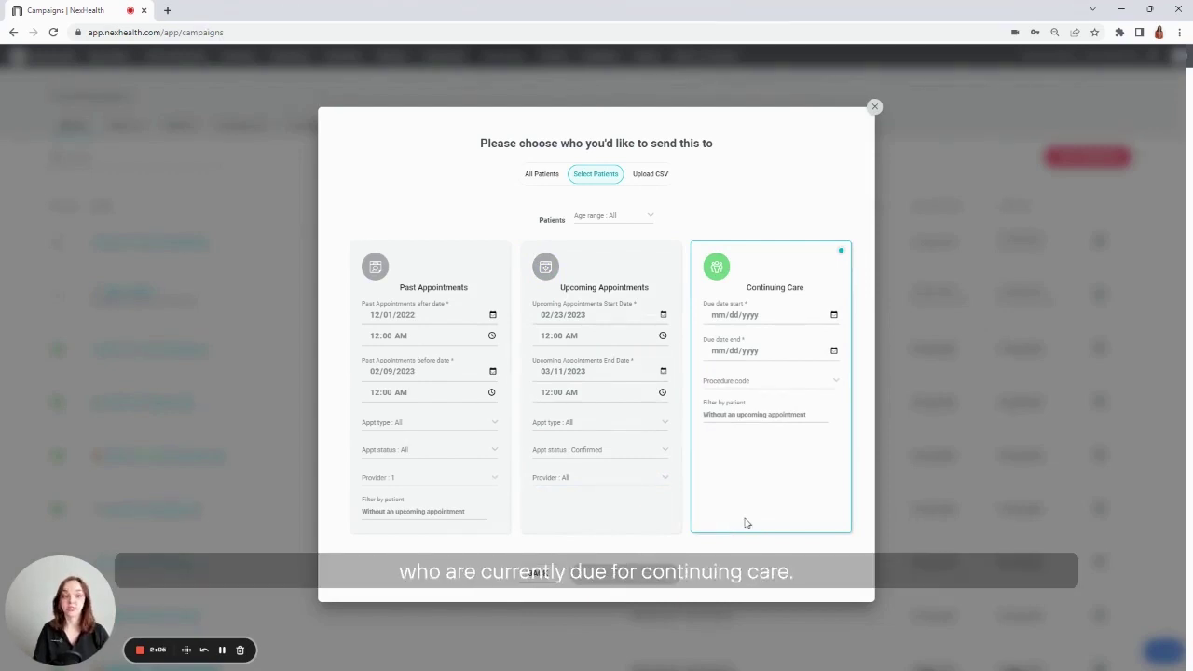
Step: Set Continuing Care due dates from 02/01/2023 to 02/23/2023 with all procedure codes
click(834, 317)
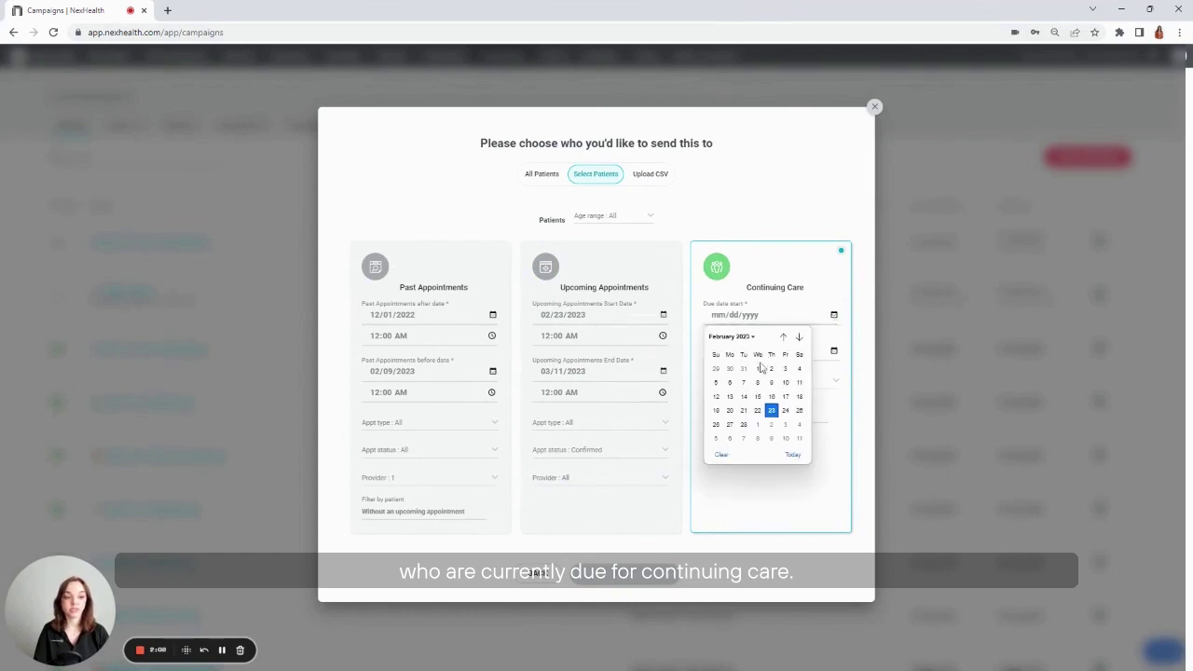
click(759, 369)
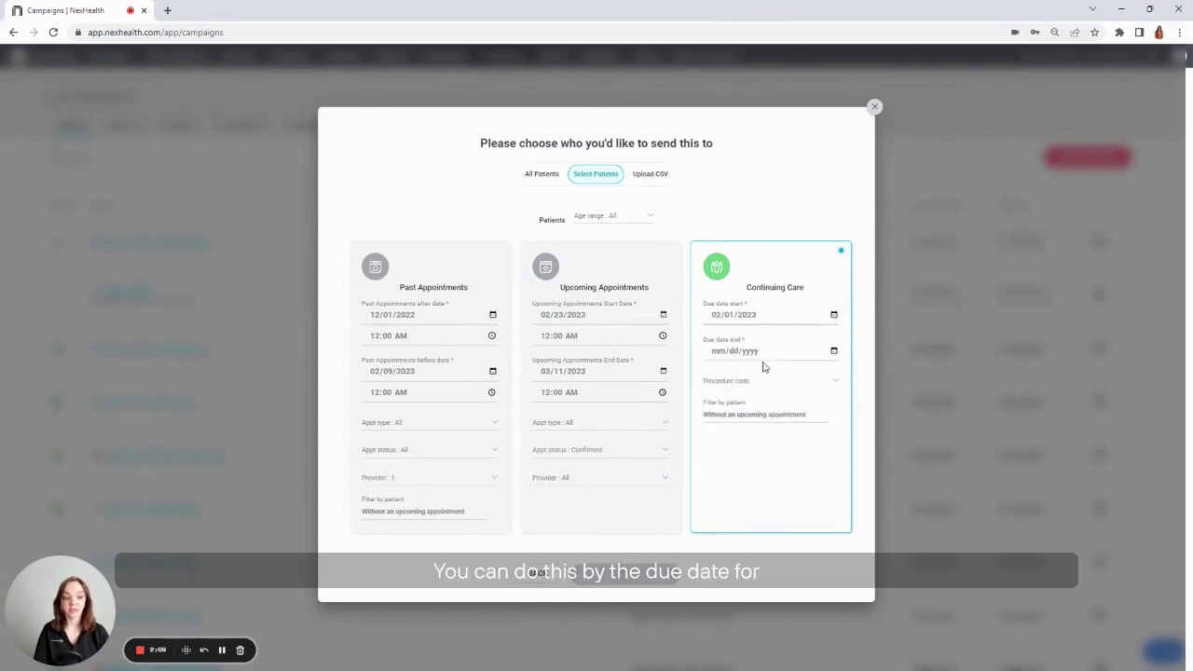
click(833, 352)
click(781, 447)
click(826, 390)
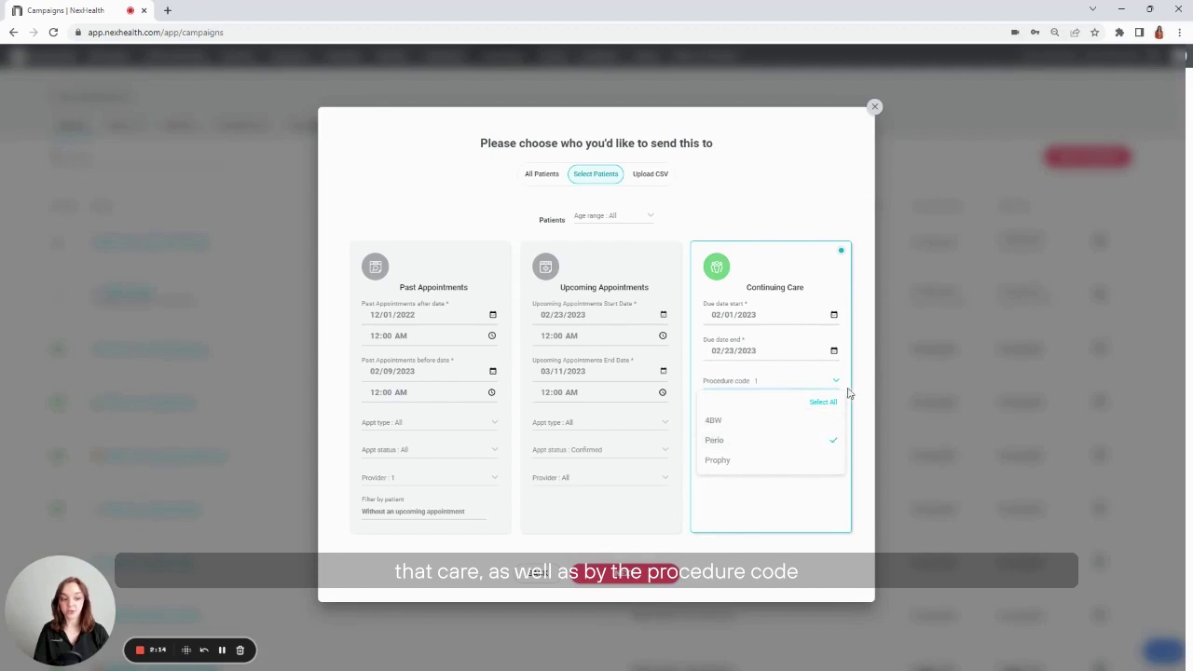
click(826, 401)
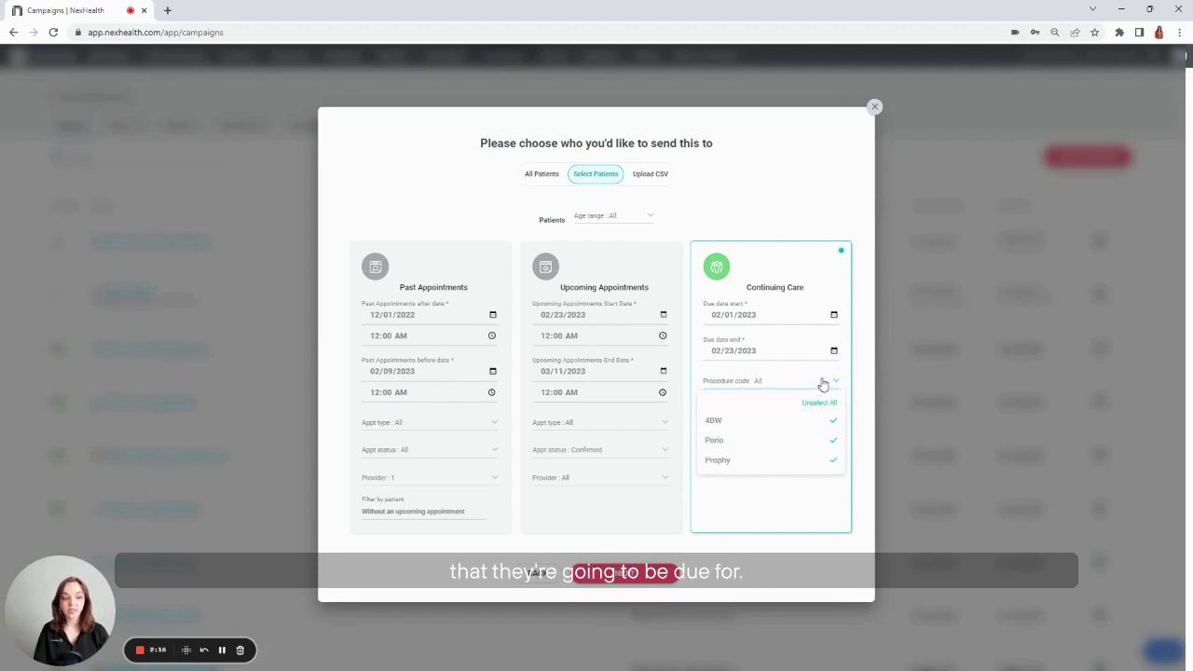
click(822, 386)
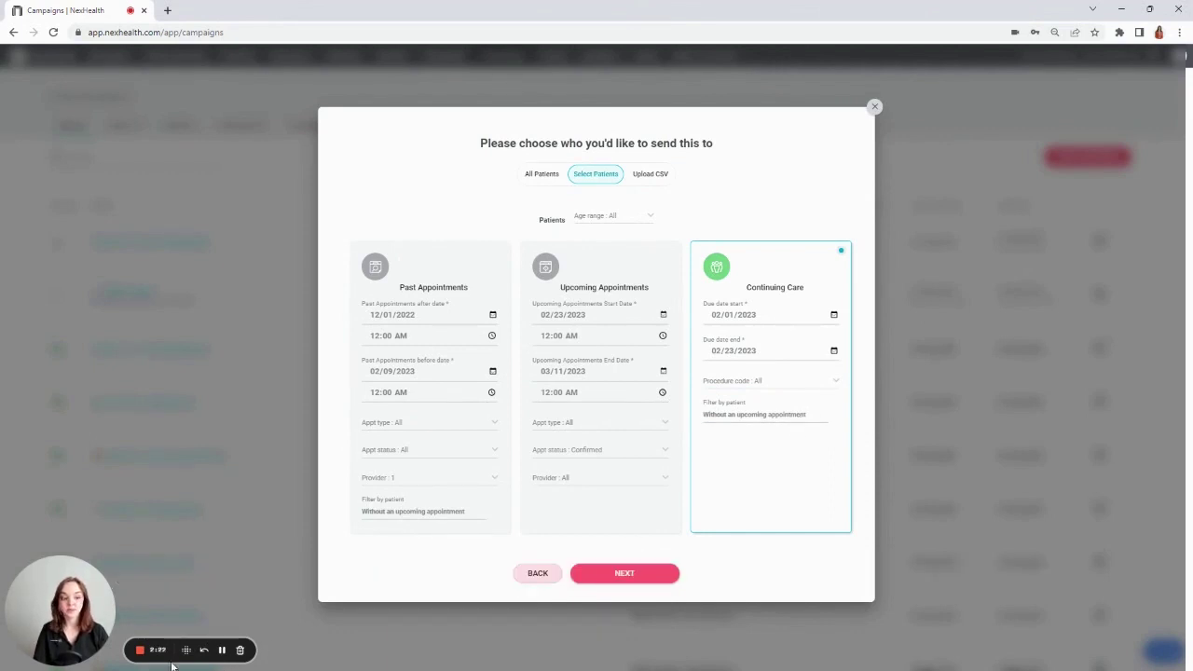
Step: Switch recipients to All Patients and continue to the 36-patient recipient list
click(222, 650)
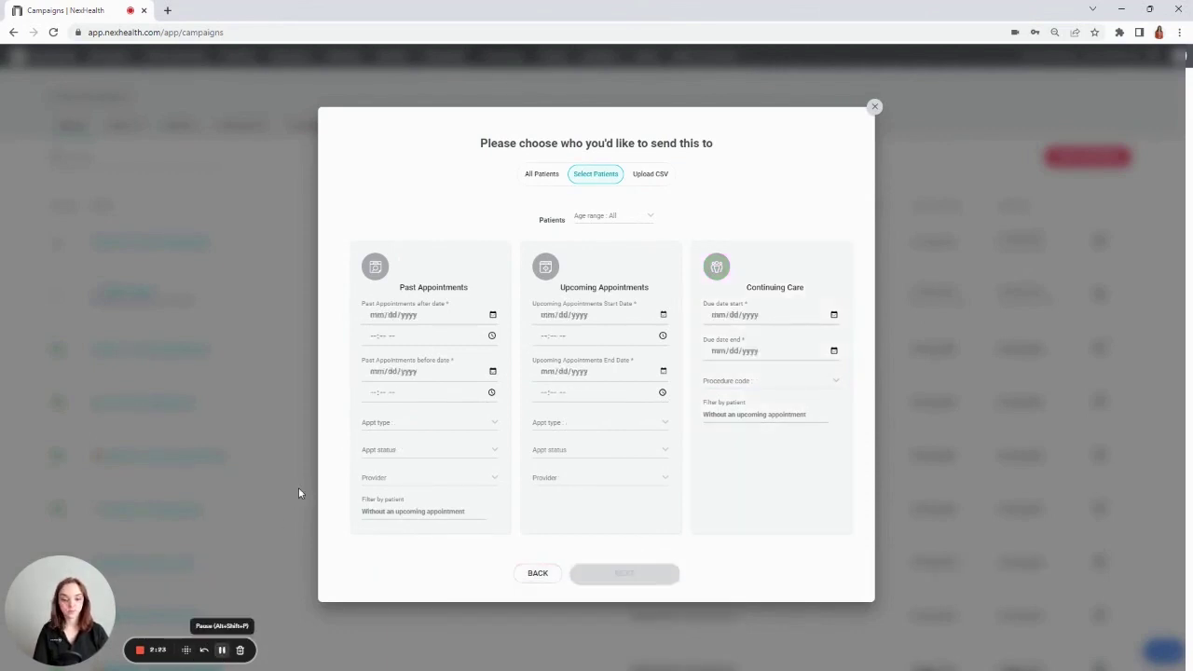
click(541, 176)
click(610, 306)
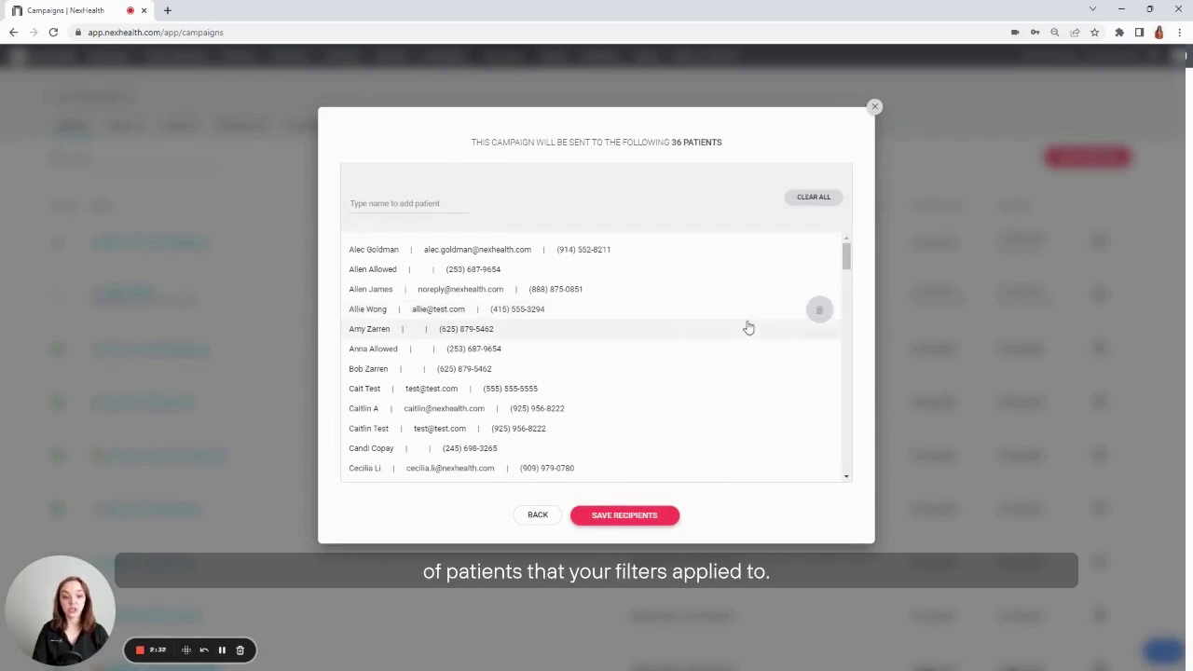
Step: Remove a patient, add them back by name, and save the 36 recipients
click(821, 313)
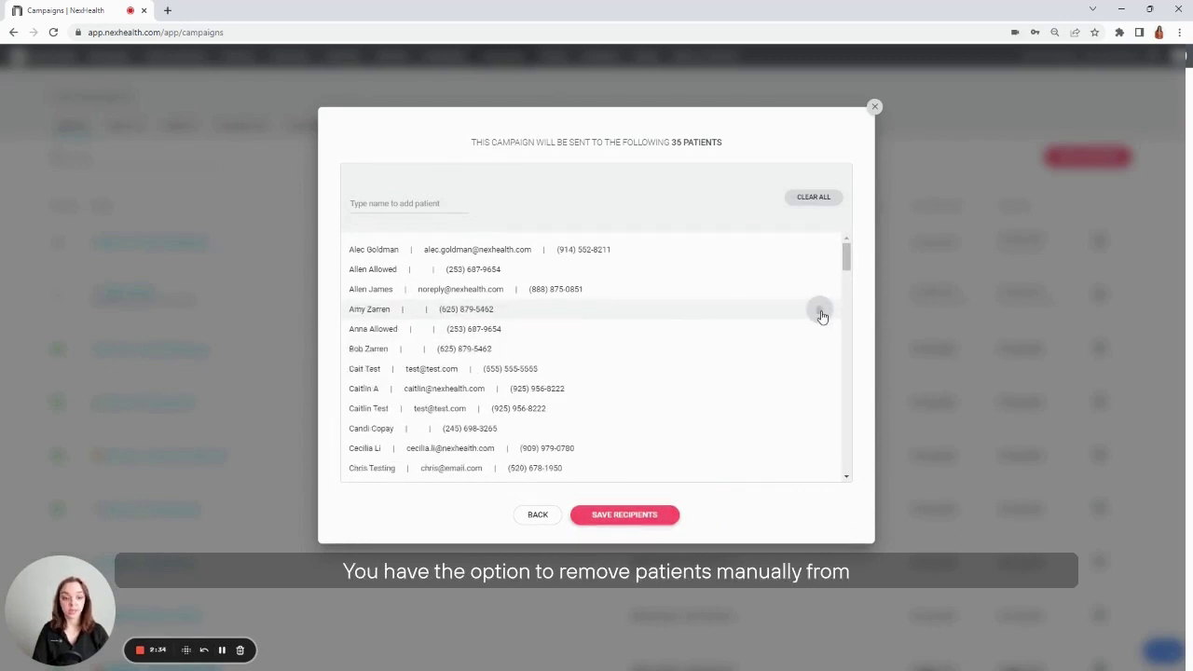
click(384, 202)
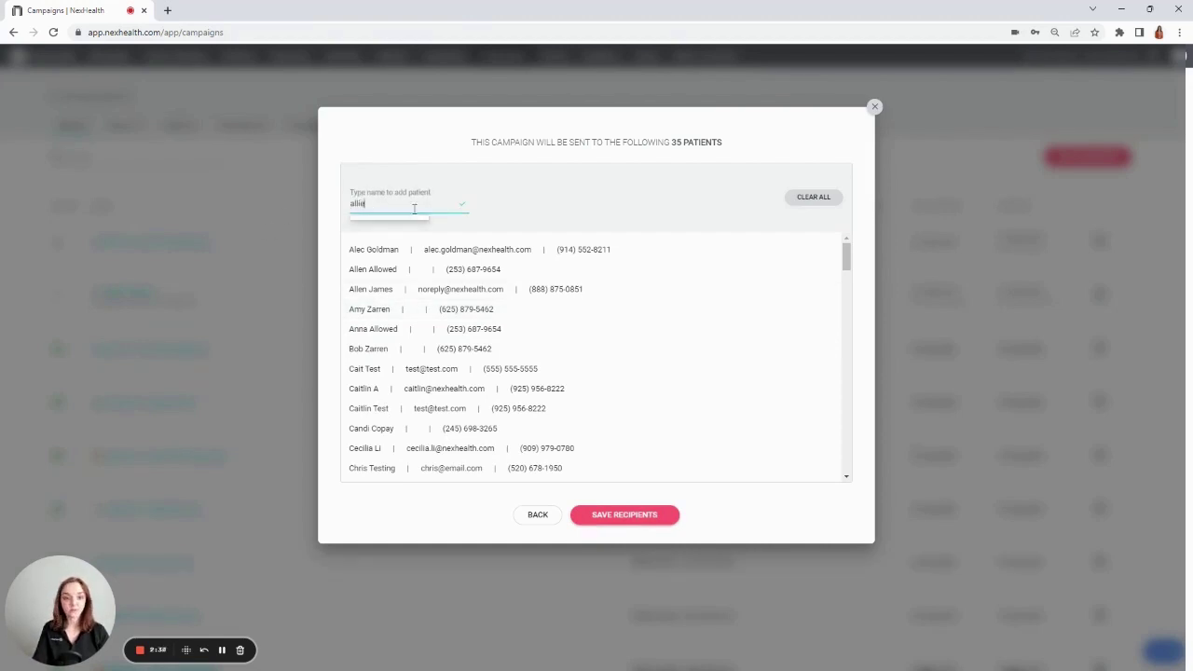
click(413, 233)
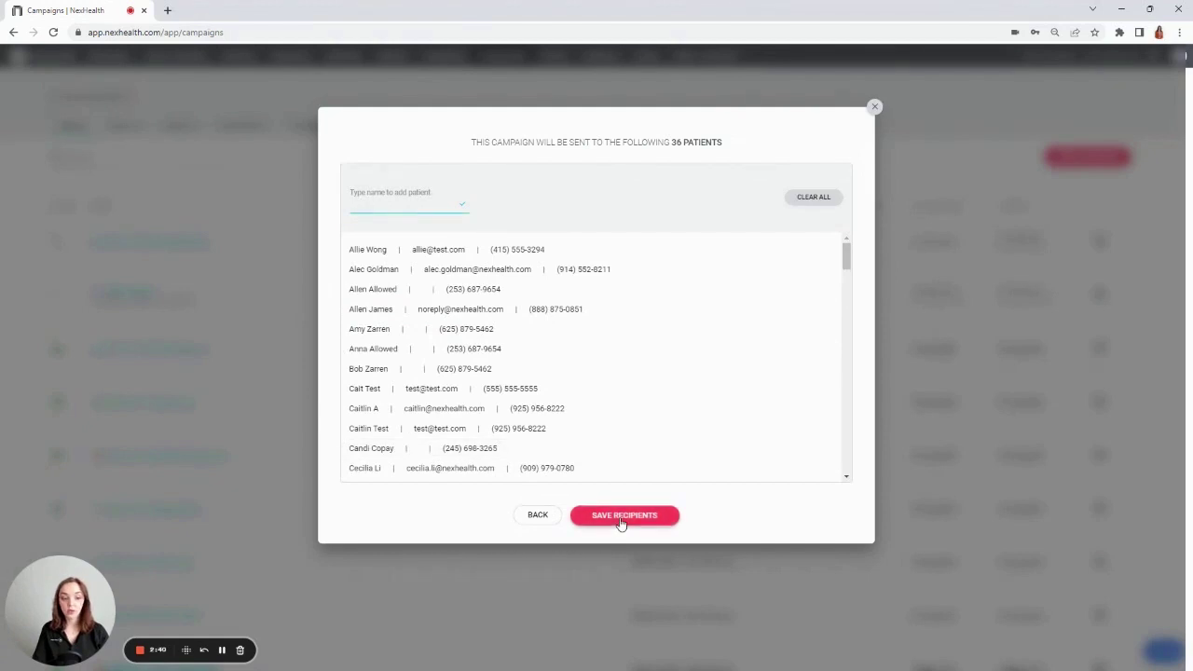
click(621, 524)
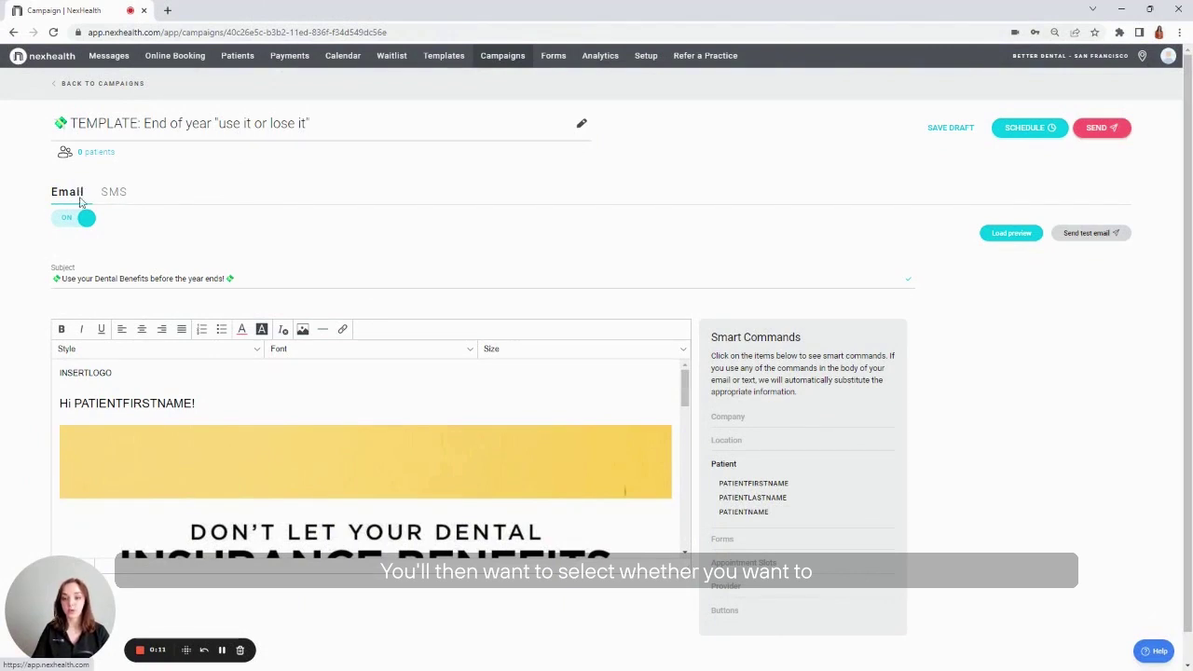
Step: Toggle the campaign's SMS message off and back on, then return to the Email version
click(114, 193)
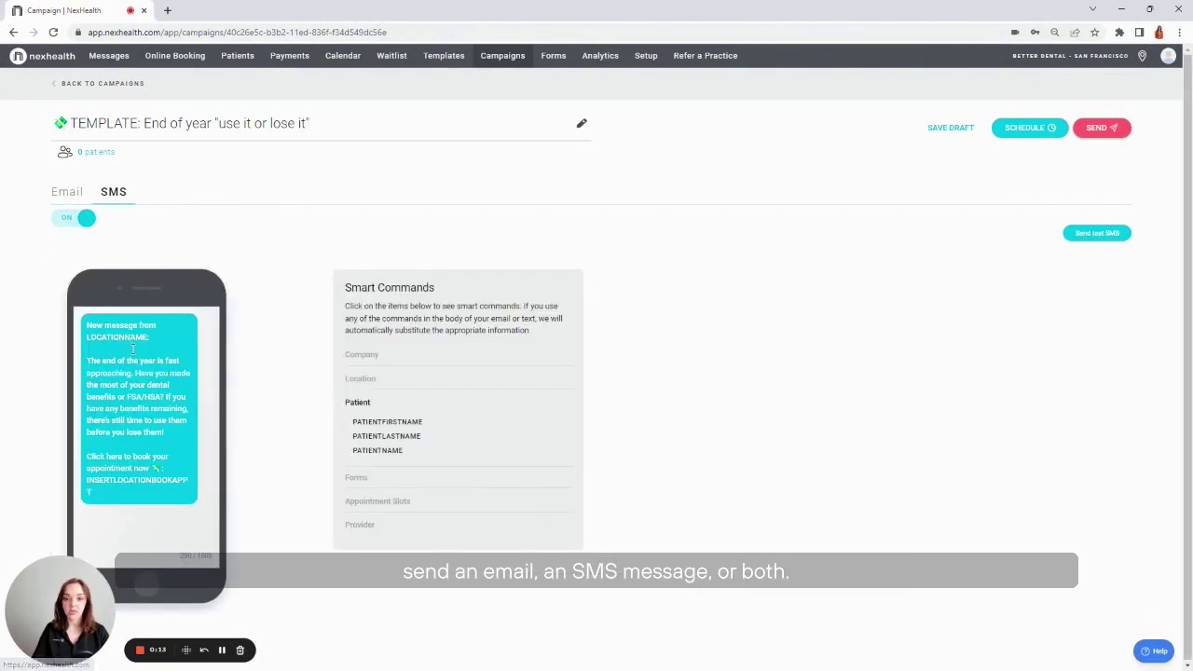
click(67, 222)
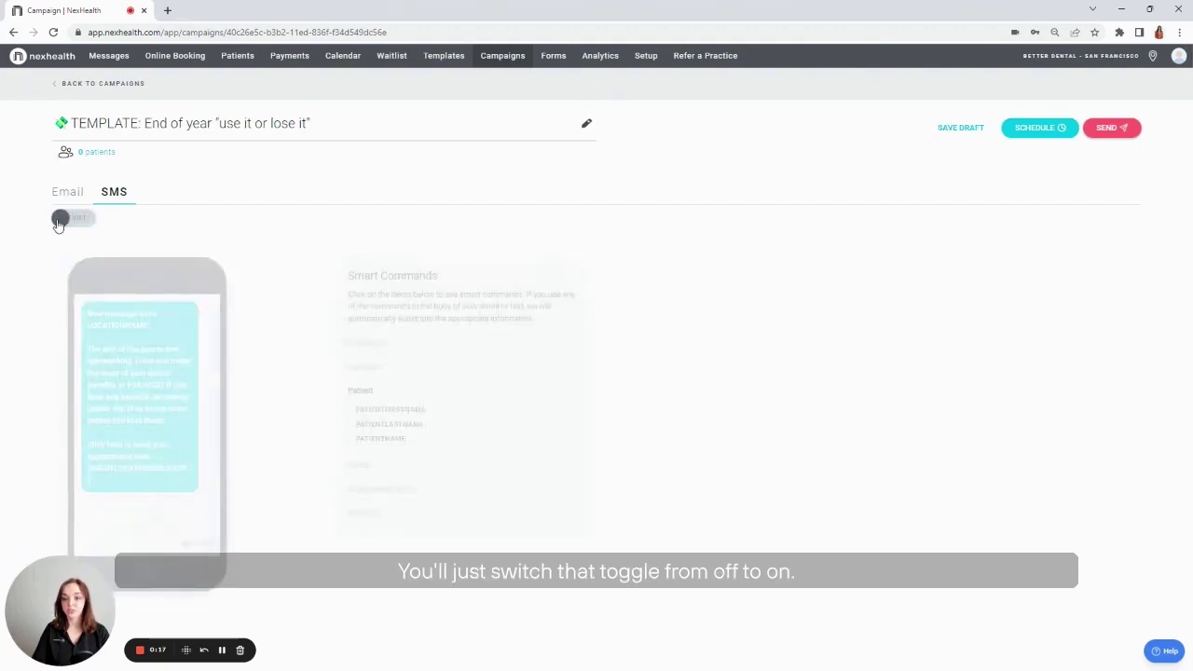
click(63, 220)
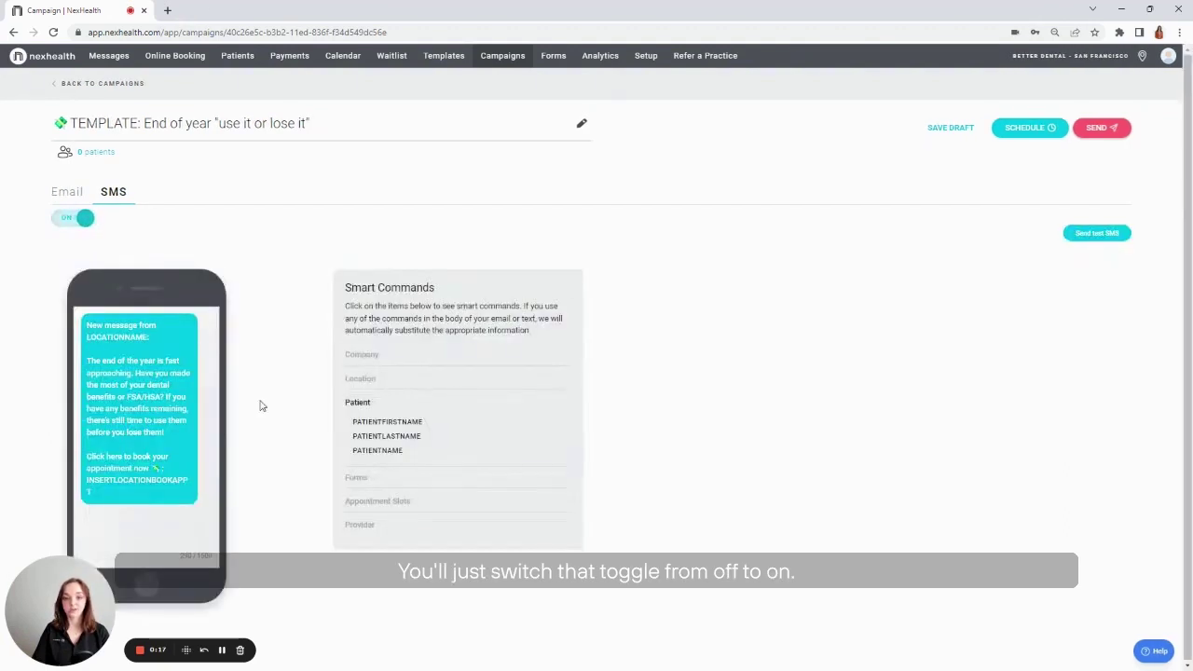
click(70, 193)
Step: Select the email subject line text and deselect it, leaving the subject unchanged
scroll(392, 242, down, 1)
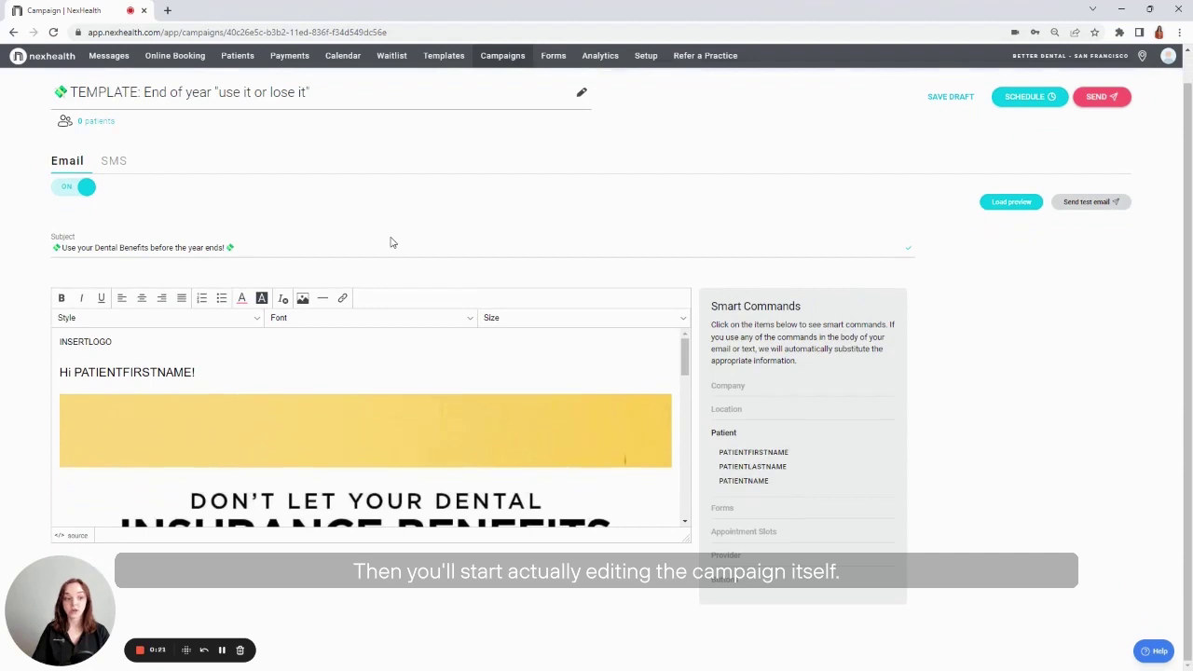
click(263, 246)
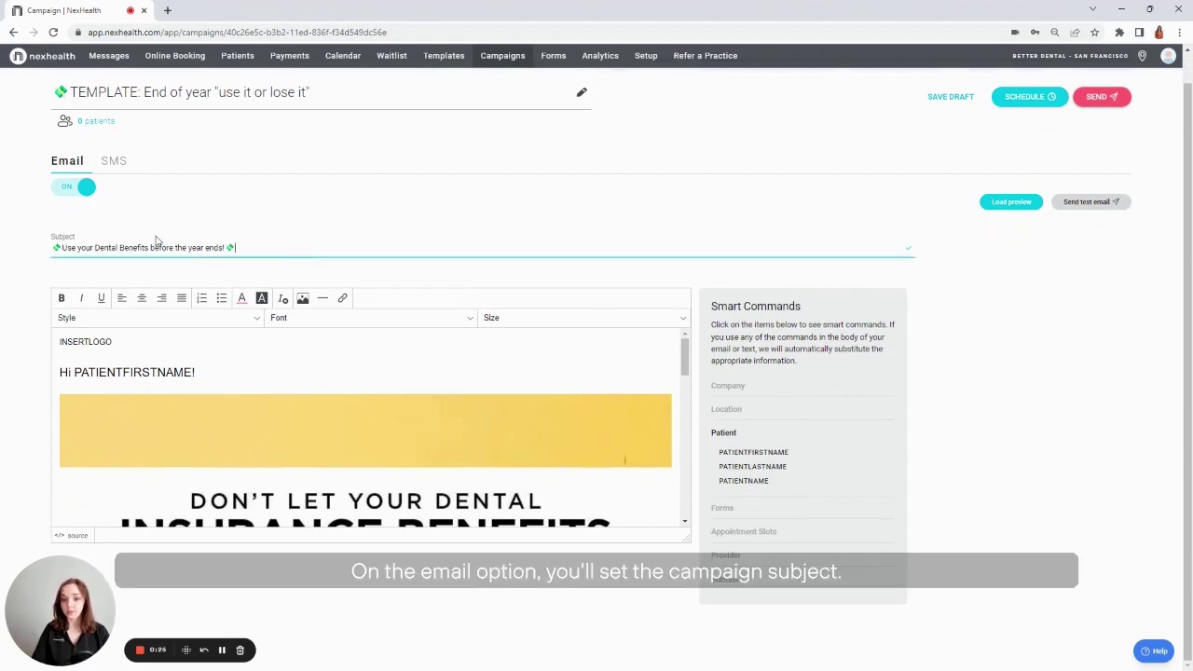
drag(51, 247, 264, 254)
click(264, 254)
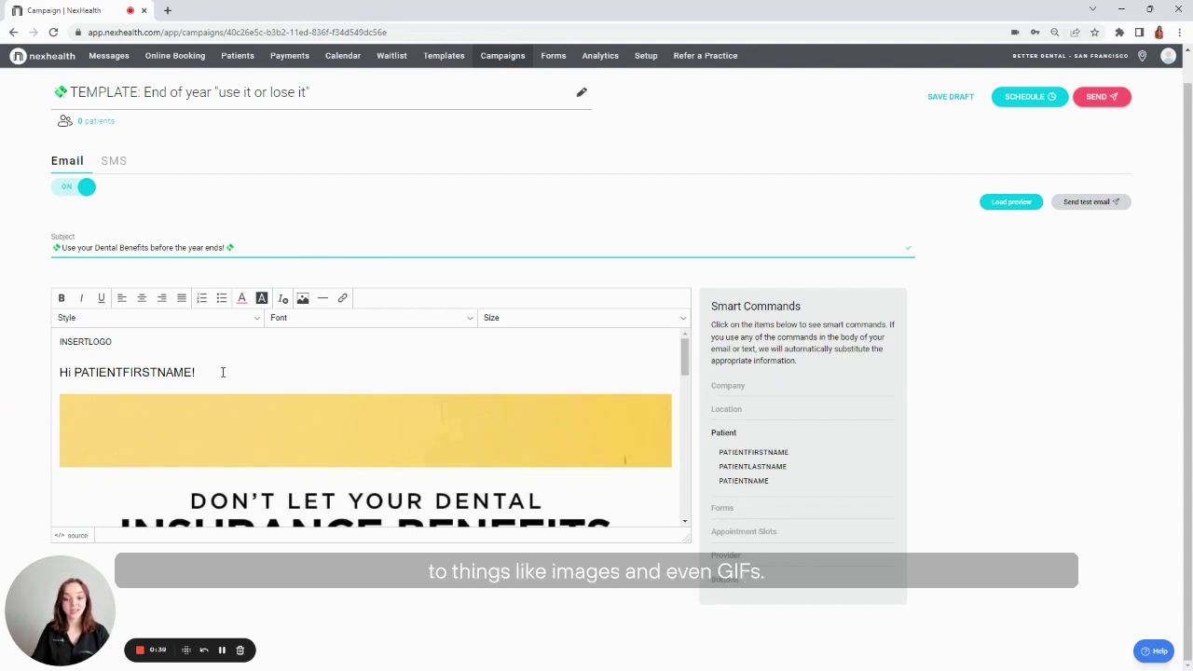
scroll(220, 372, down, 5)
scroll(322, 493, down, 6)
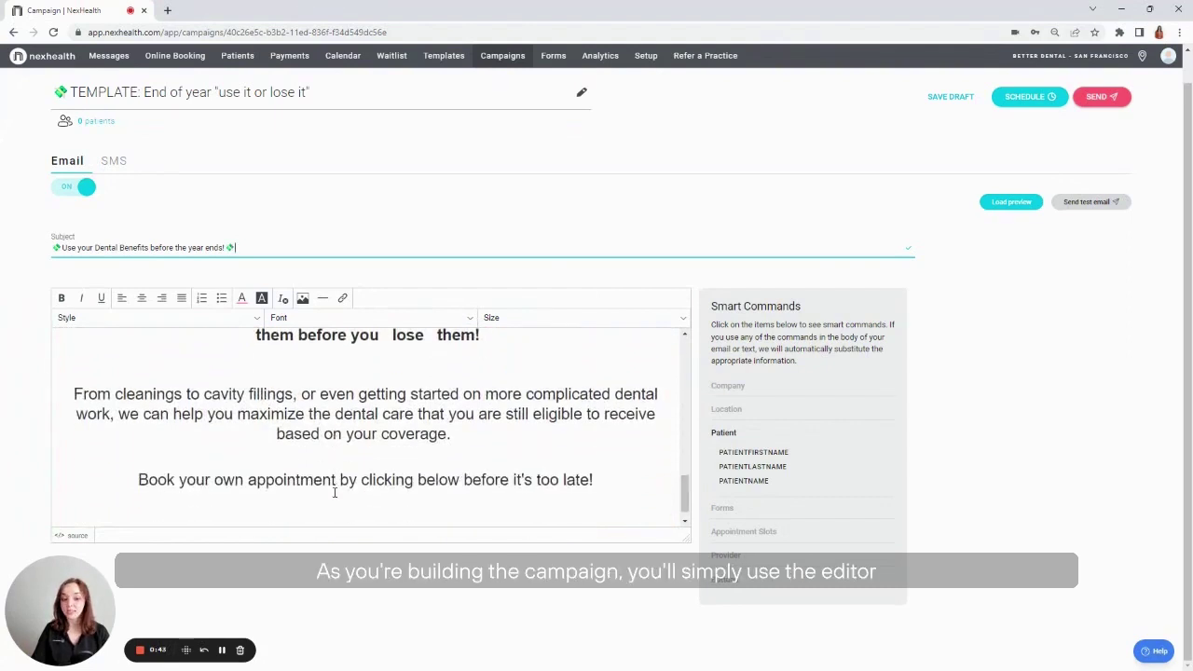
scroll(338, 492, up, 2)
Step: Delete the extra spaces in the bold benefits paragraph and add 'Thanks!' after 'lose them!'
click(405, 485)
scroll(406, 439, down, 1)
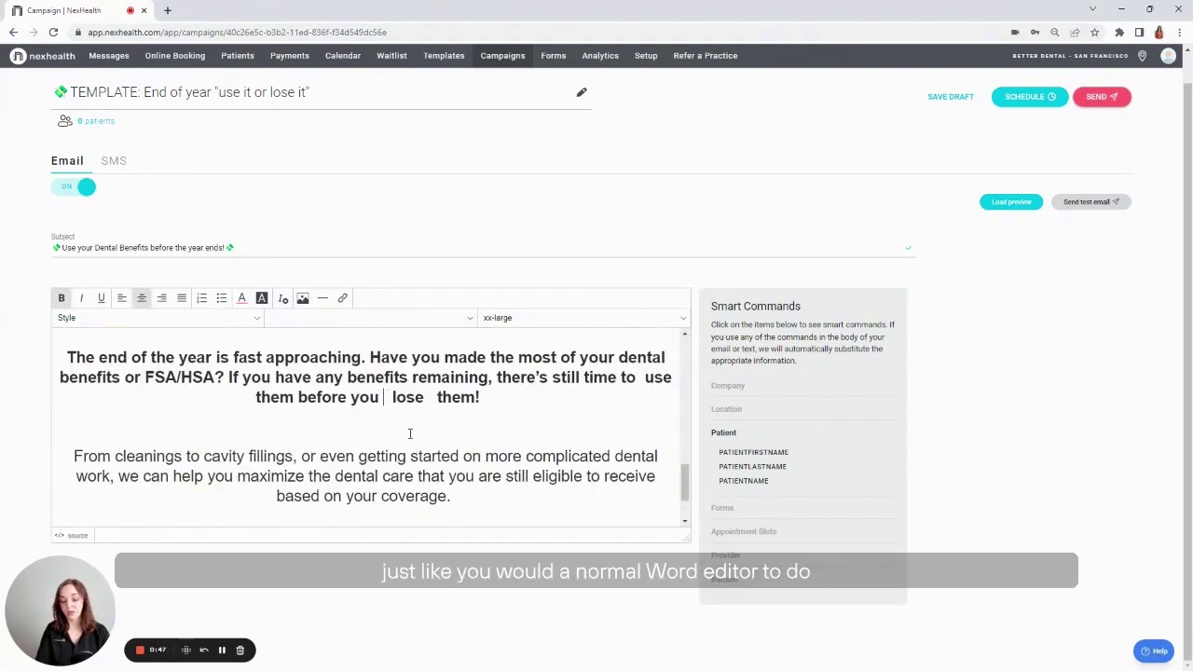
key(BackSpace)
key(BackSpace)
click(494, 407)
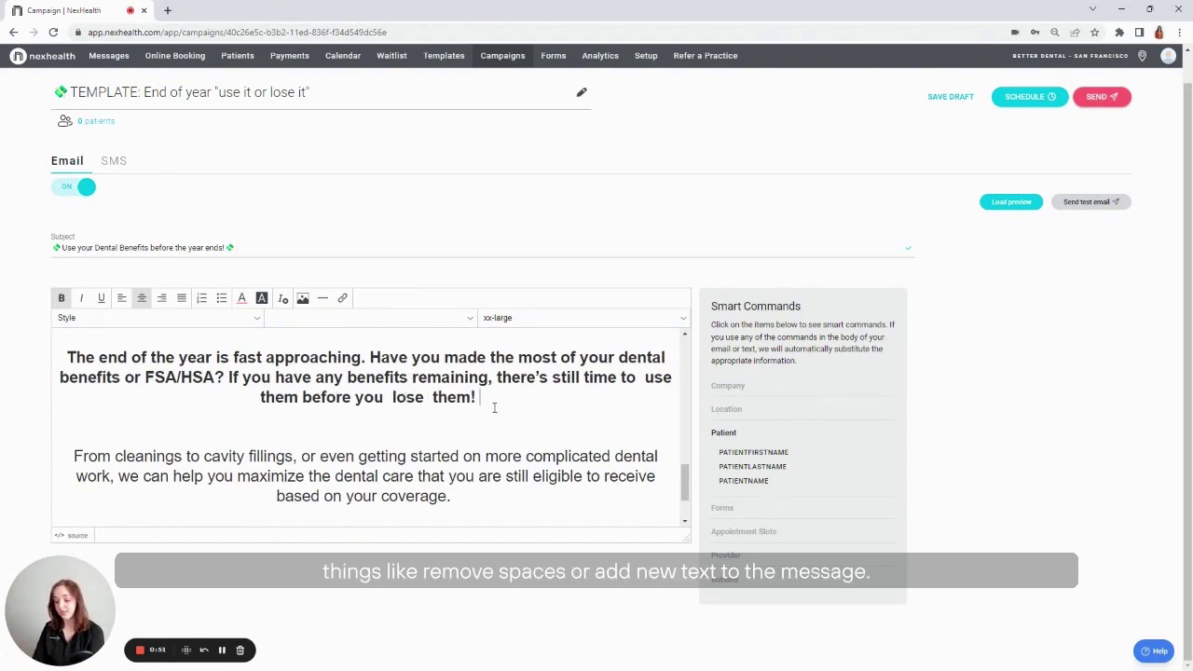
text(Thanks)
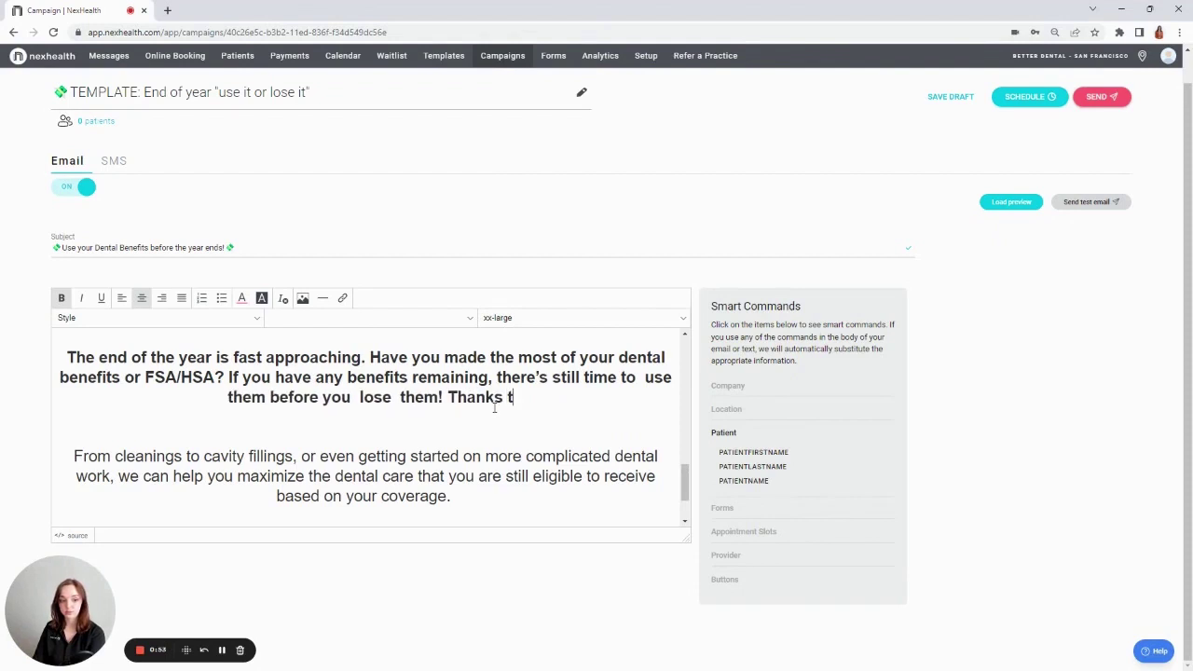
key(BackSpace)
text(!)
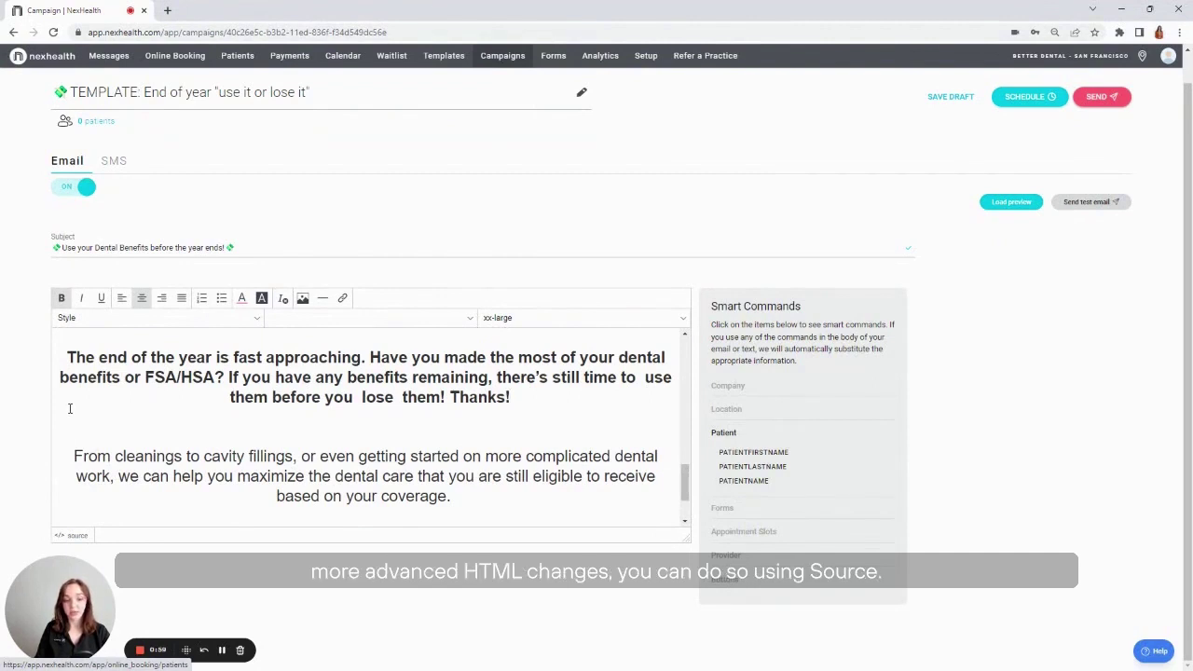
Step: Switch the email body to HTML source and back to the formatted view, then scroll through it
click(78, 536)
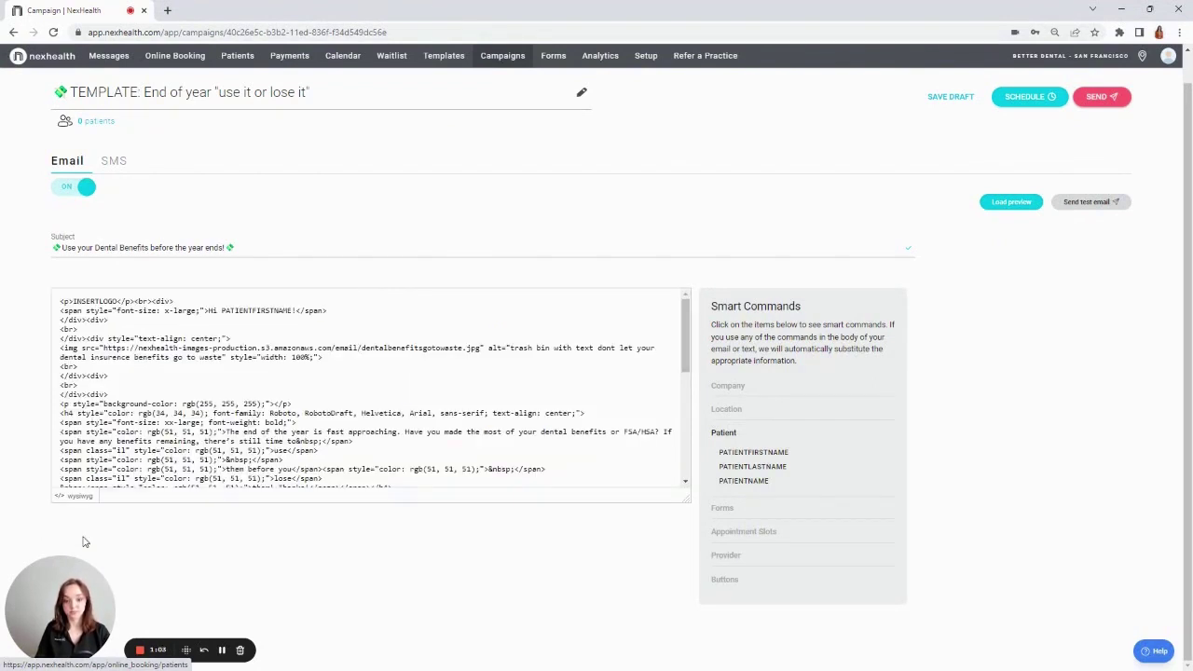
click(73, 496)
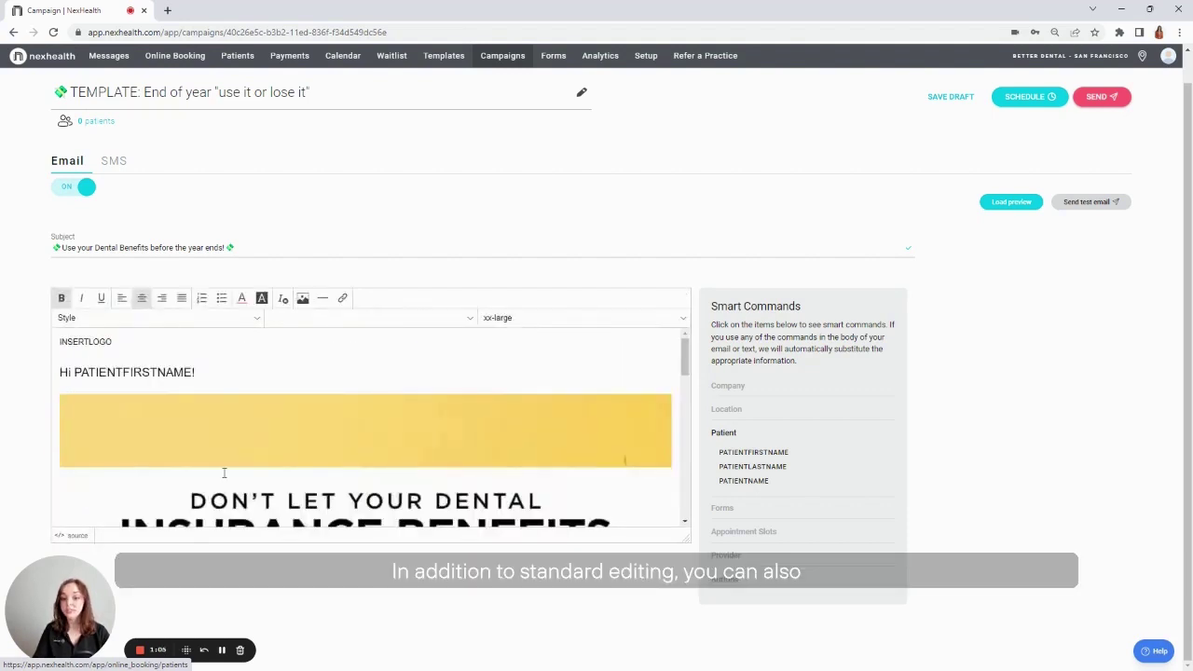
scroll(279, 470, down, 15)
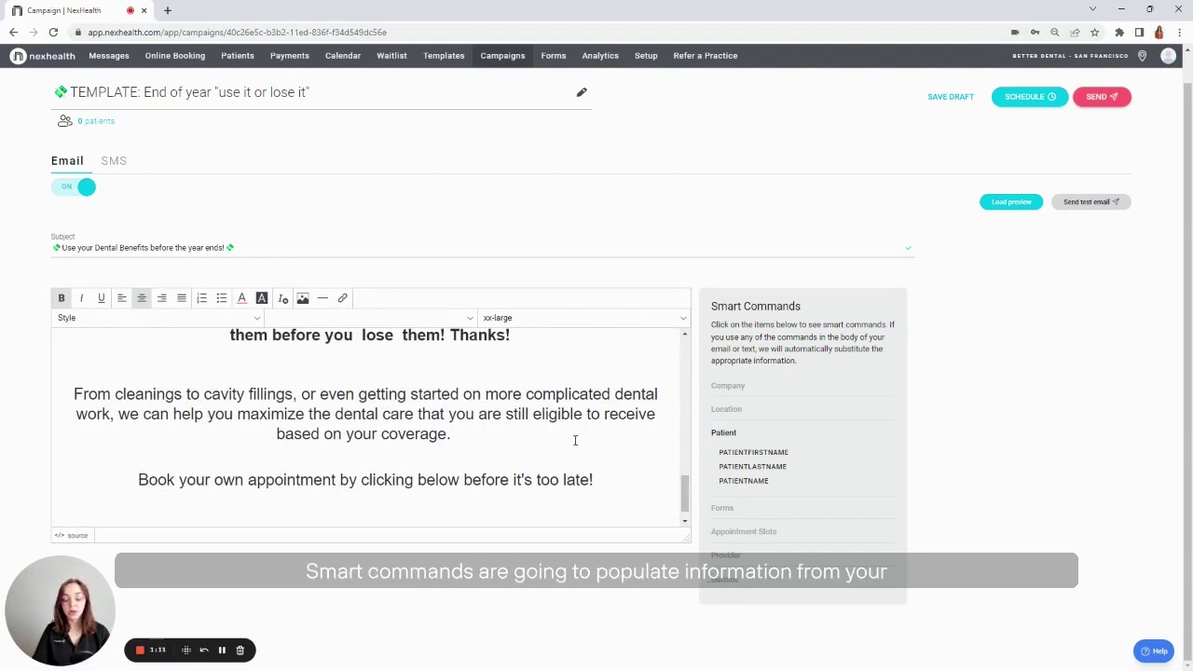
scroll(578, 462, down, 1)
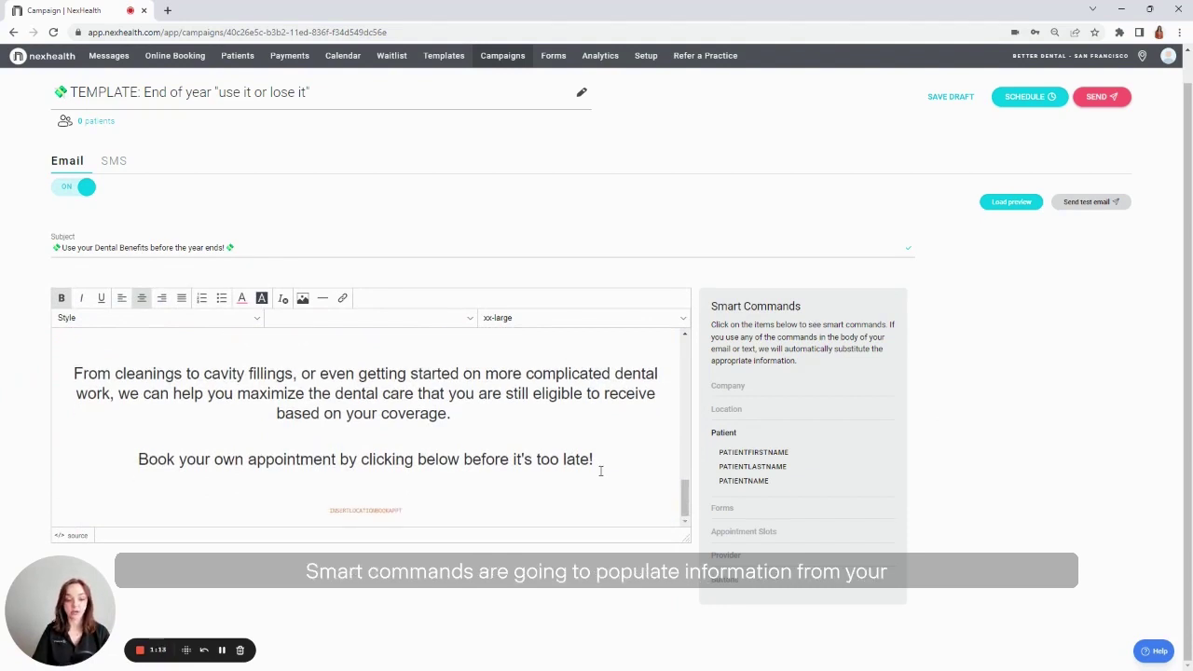
click(402, 478)
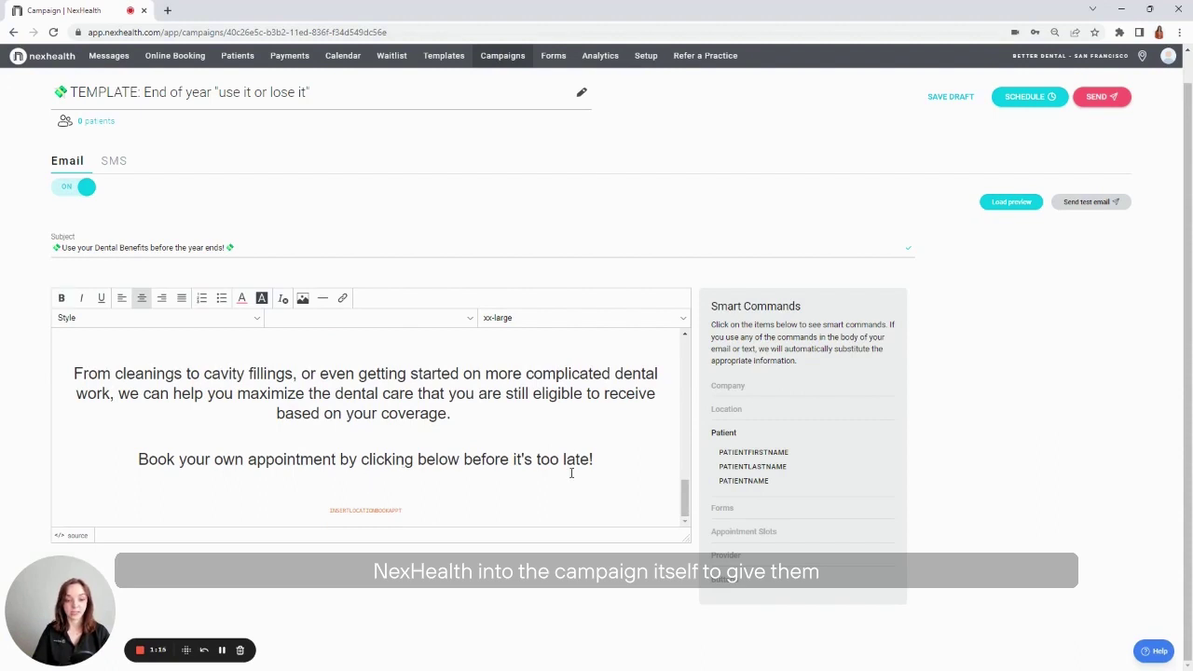
scroll(572, 470, up, 15)
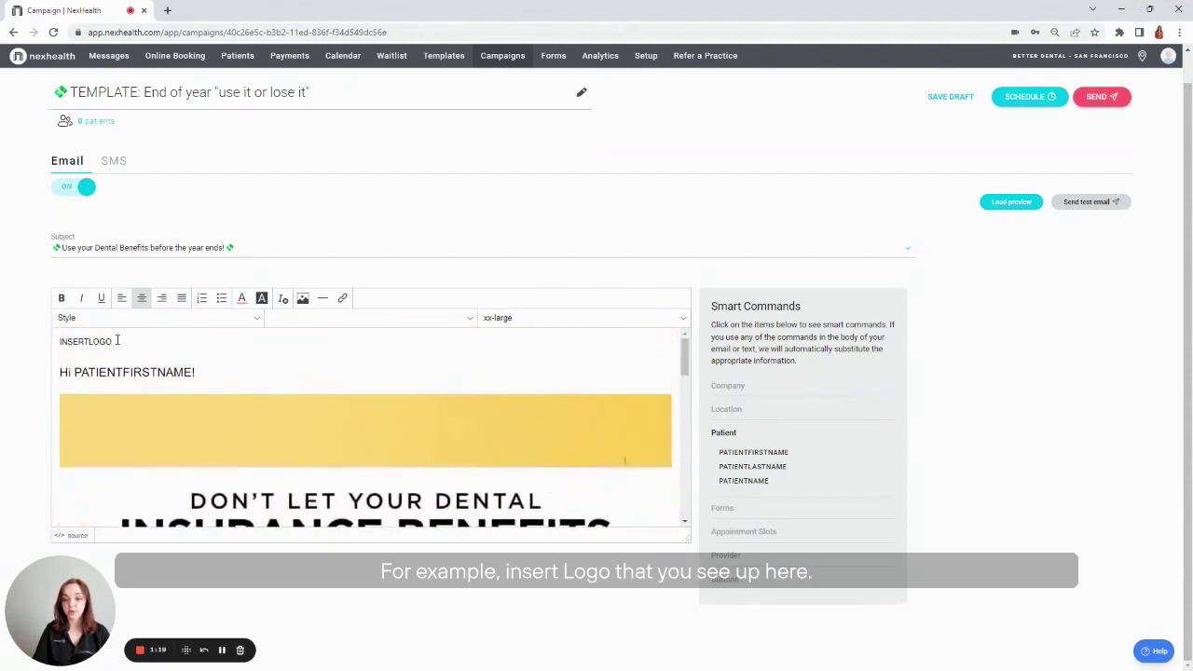
Step: Highlight the INSERTLOGO and PATIENTFIRSTNAME smart-command placeholders in the email
drag(113, 341, 59, 343)
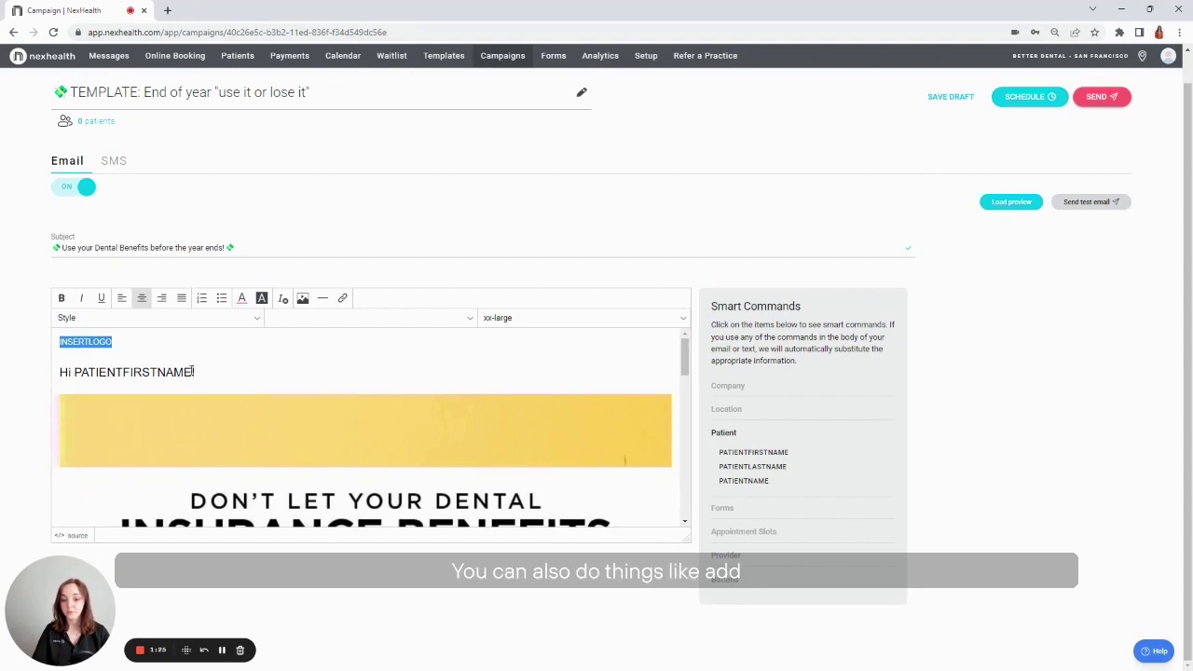
drag(192, 372, 81, 373)
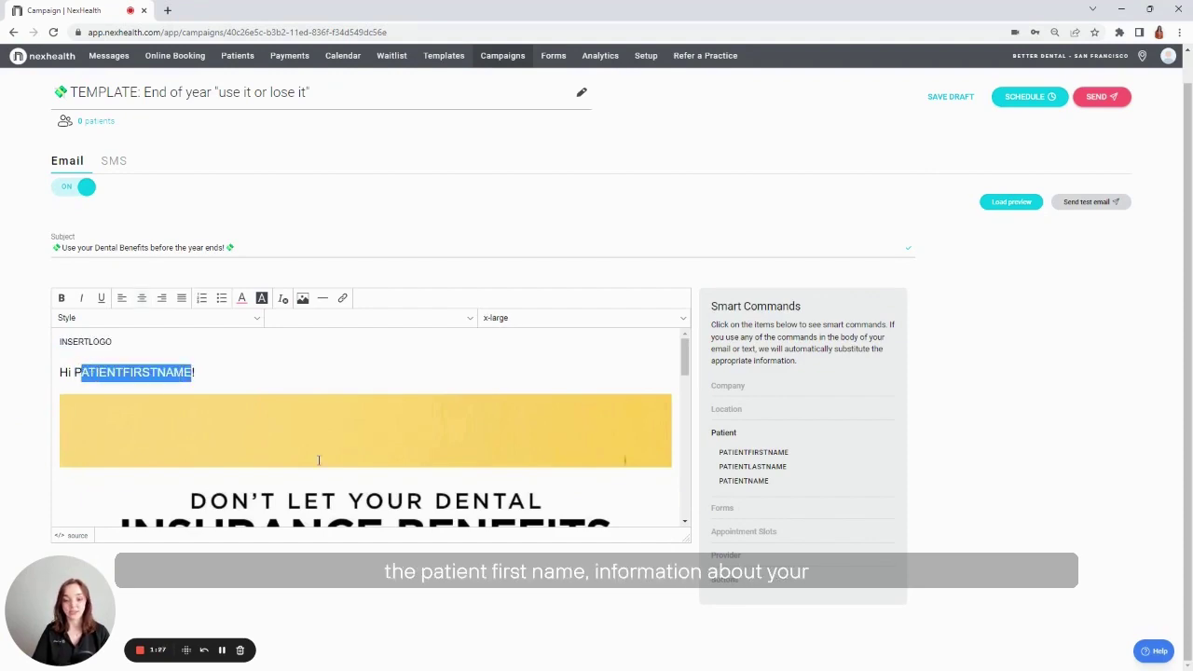
scroll(318, 459, down, 10)
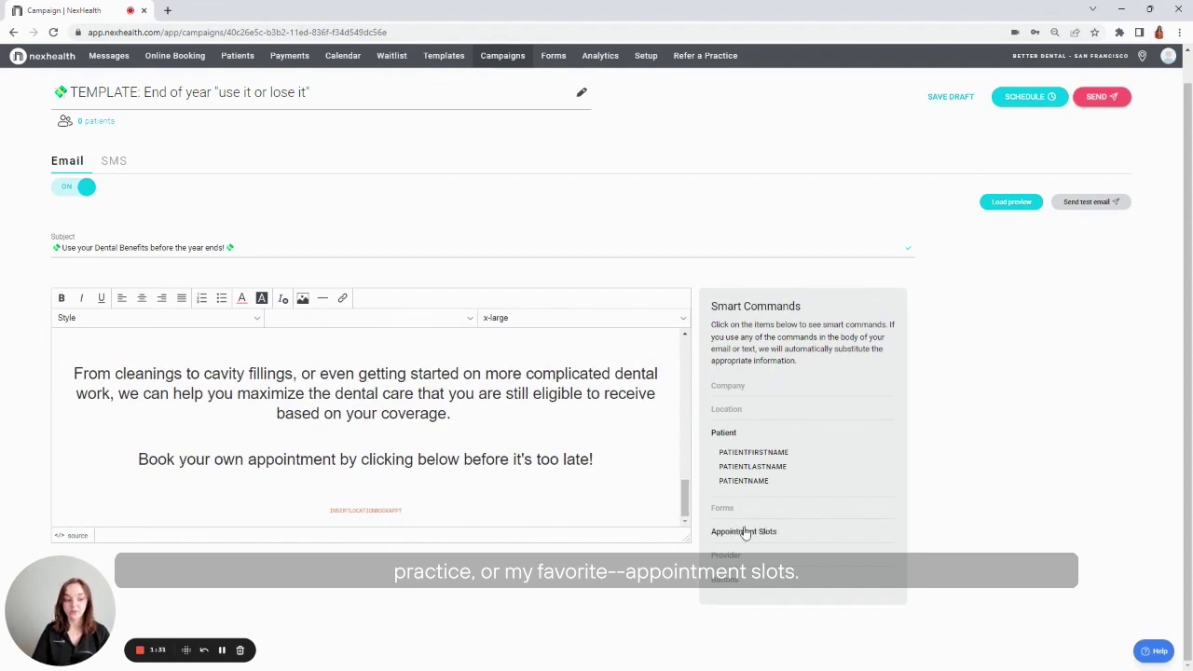
Step: Insert the TIME_SLOTS_EXAM__CLEANING smart command on a new line after the 'coverage.' paragraph
click(467, 416)
key(Return)
key(Return)
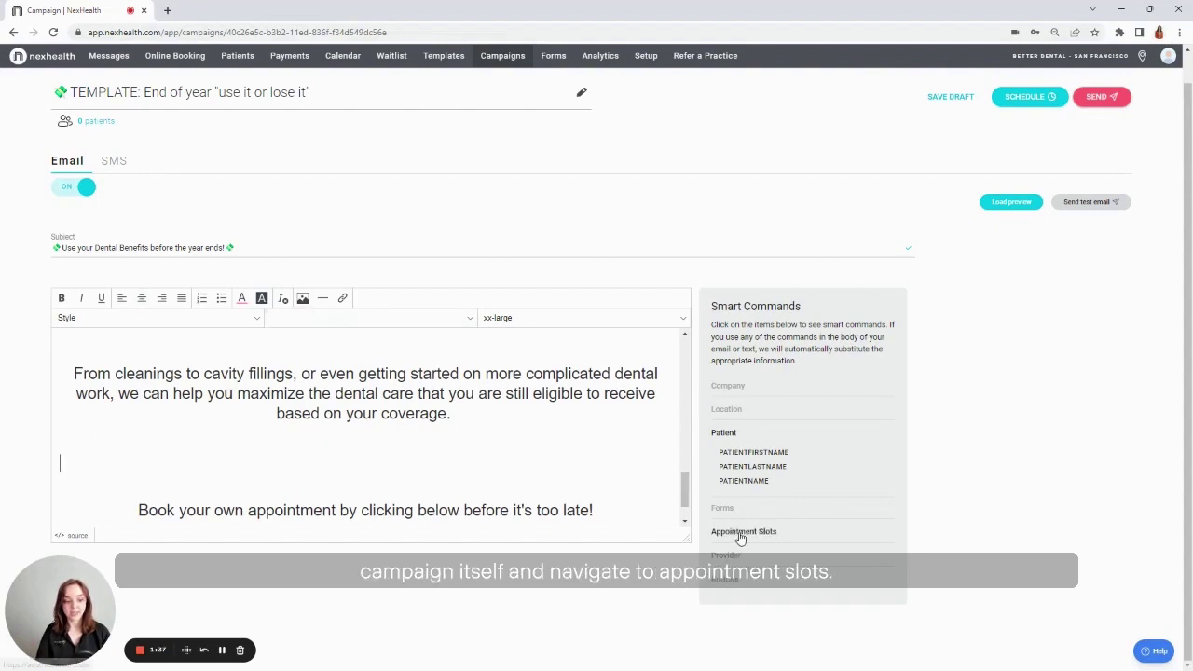
click(741, 535)
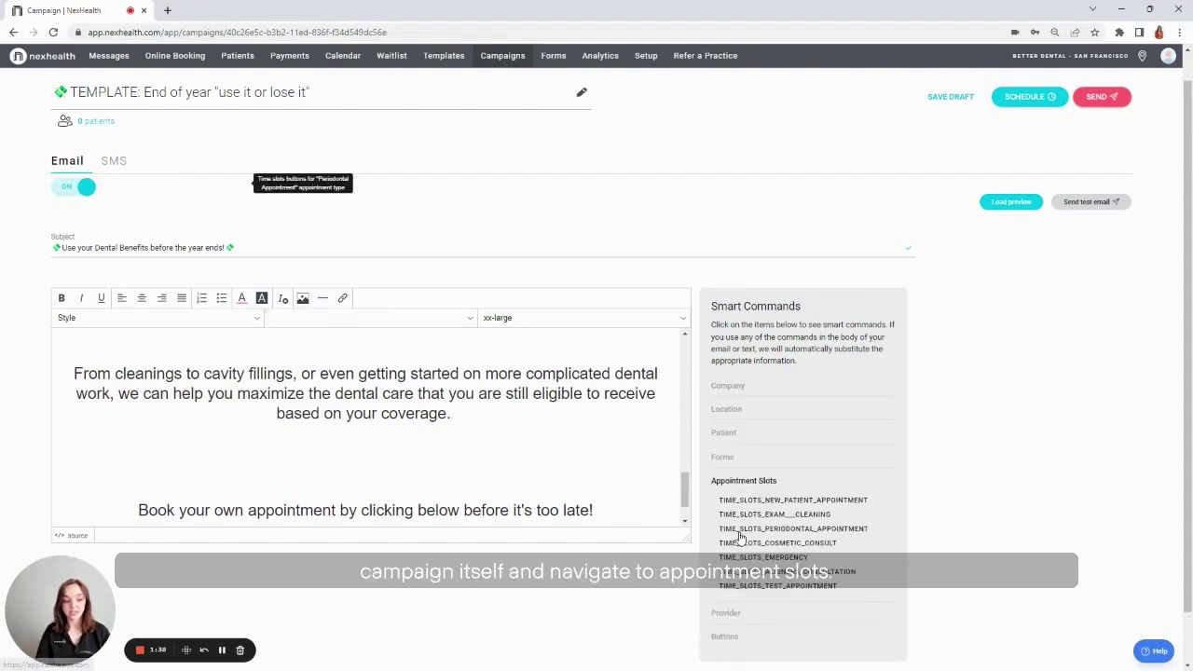
click(821, 518)
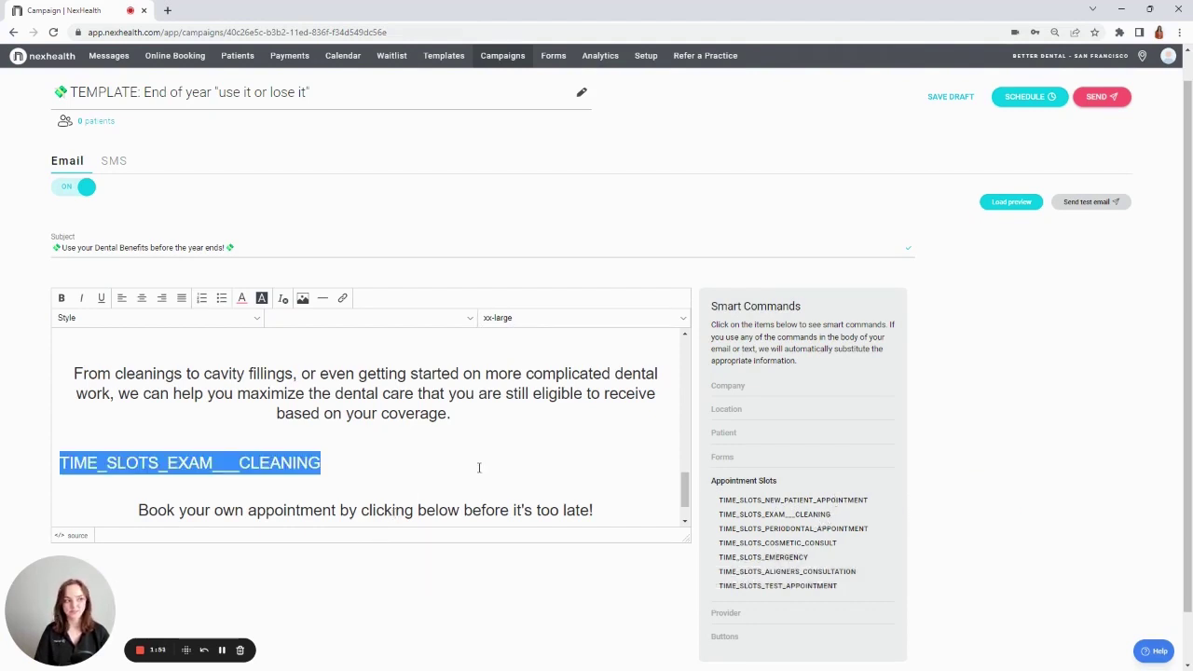
Step: Preview the email to confirm the Exam & Cleaning time slots, then save the campaign draft
click(1015, 201)
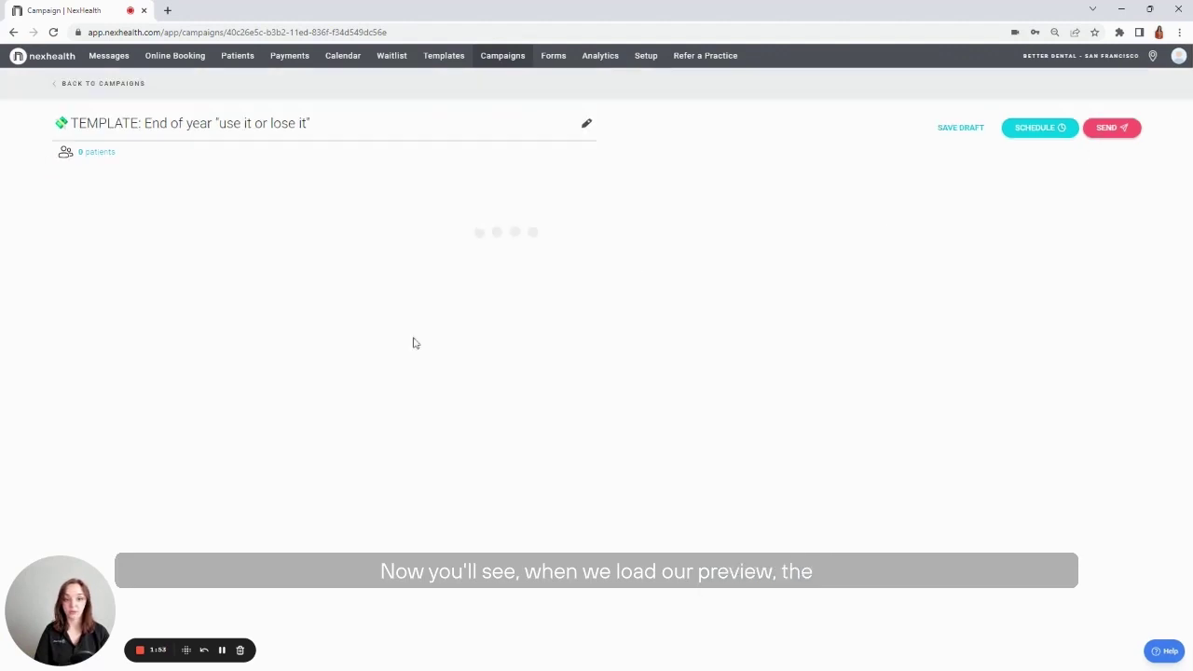
scroll(577, 482, down, 9)
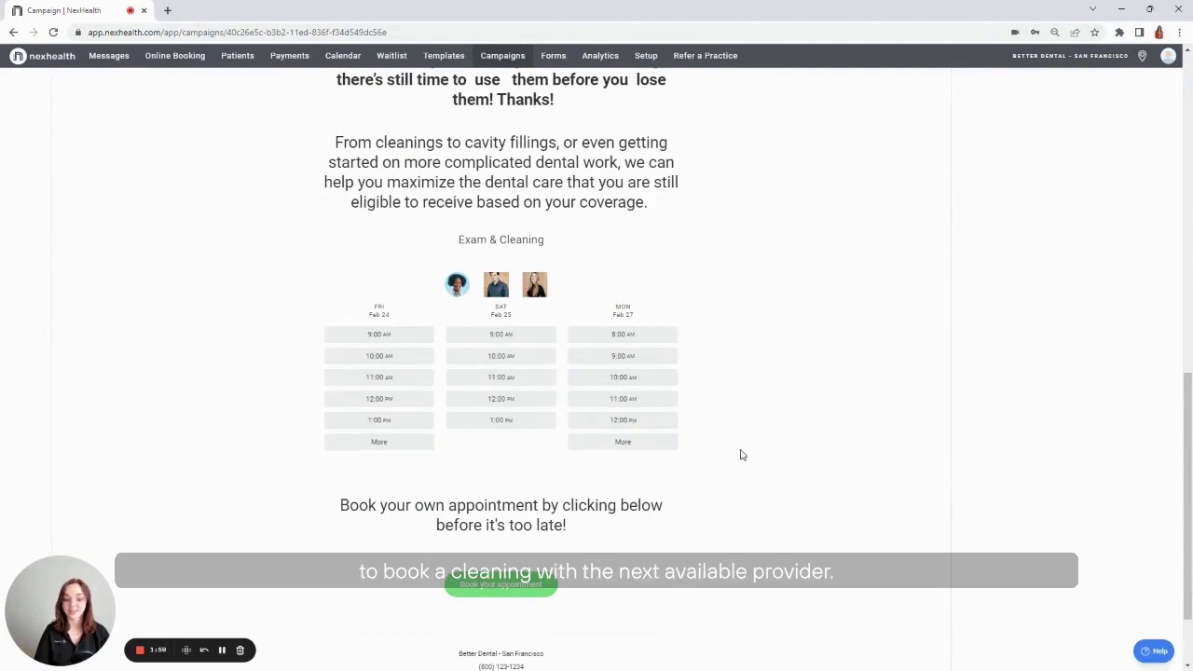
scroll(733, 479, down, 1)
scroll(731, 480, up, 10)
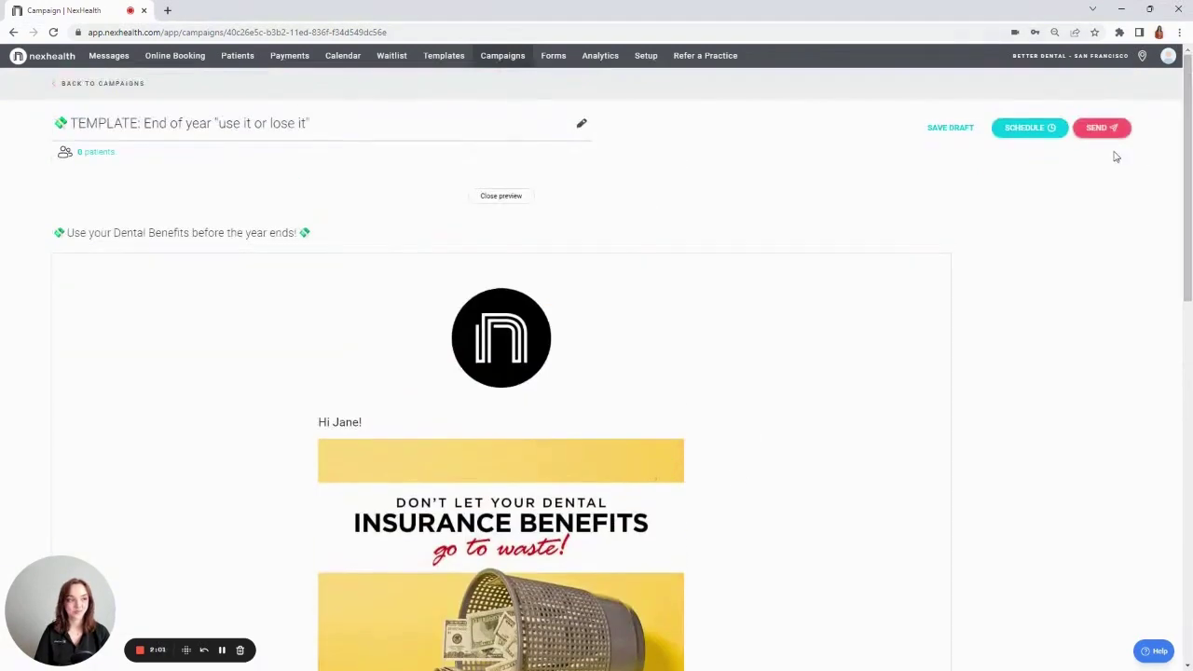
click(958, 129)
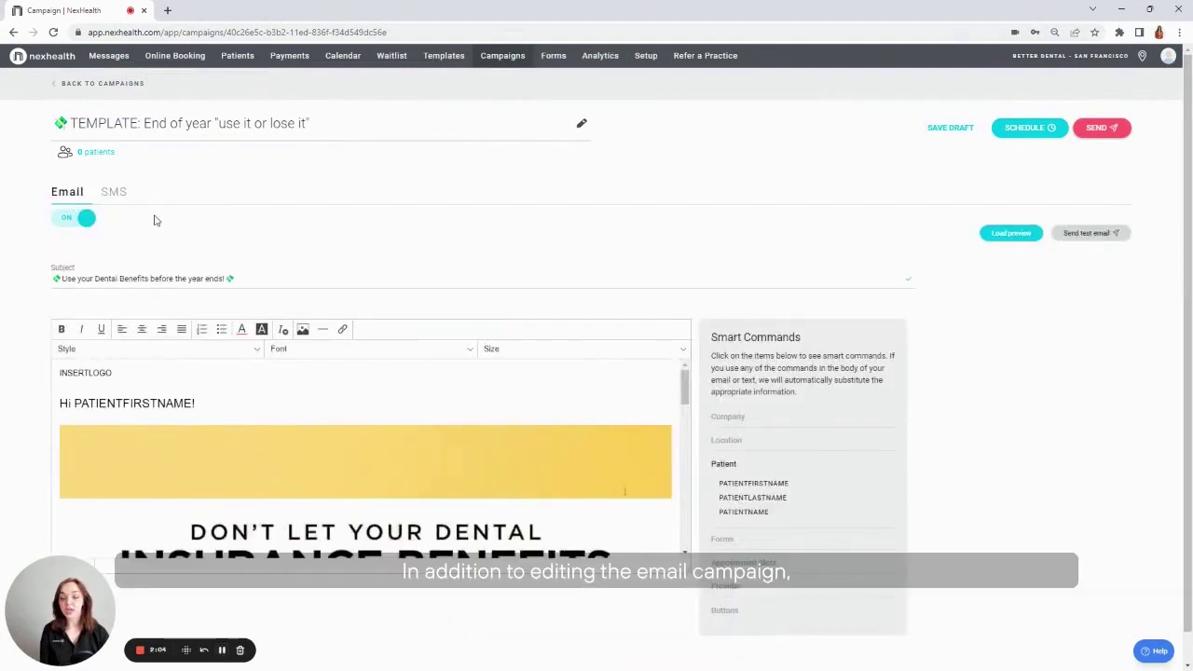
Step: In the SMS version, add 'Thanks!' after 'them!' and start a new line
click(106, 197)
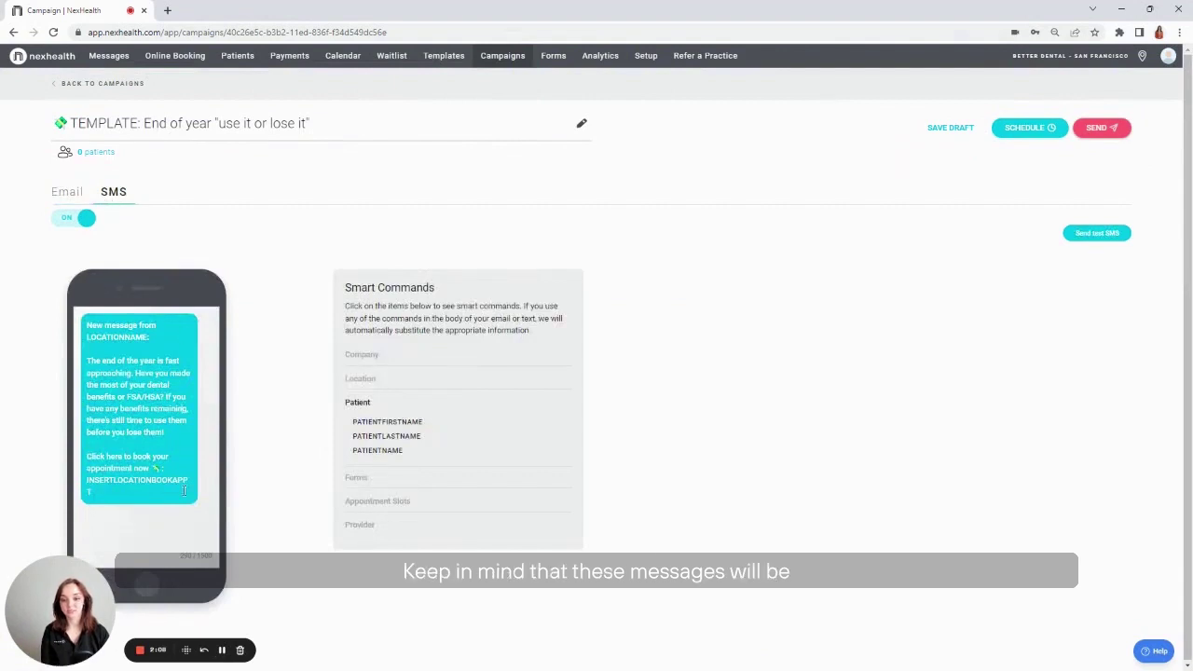
click(180, 439)
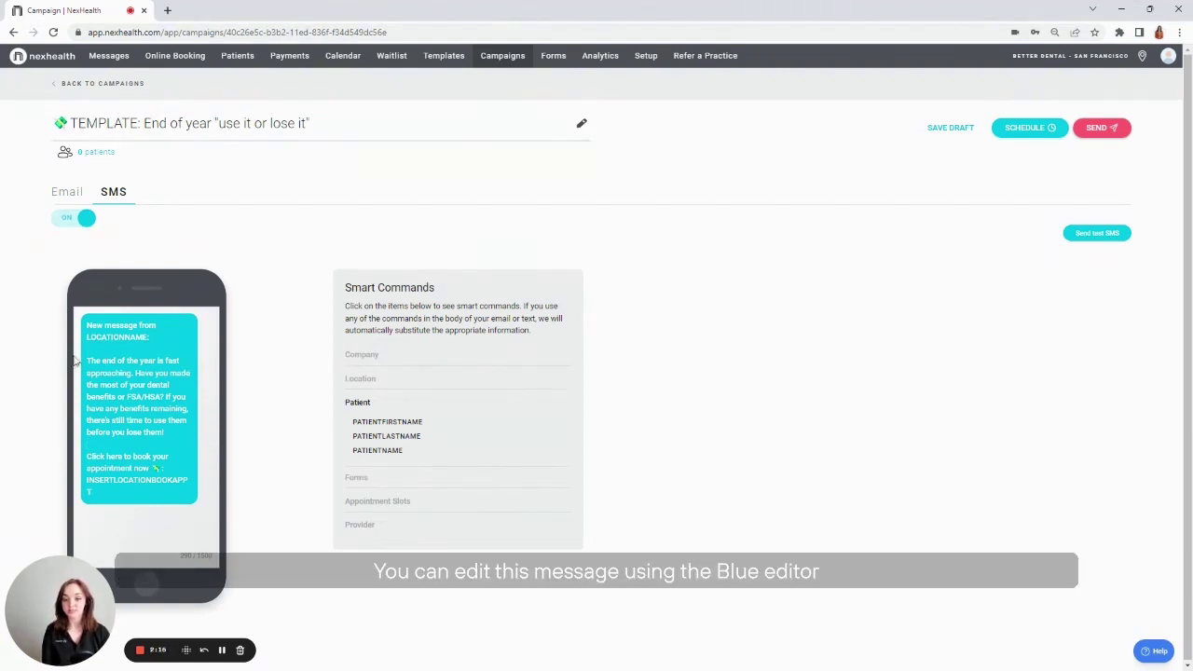
drag(85, 361, 173, 434)
click(175, 433)
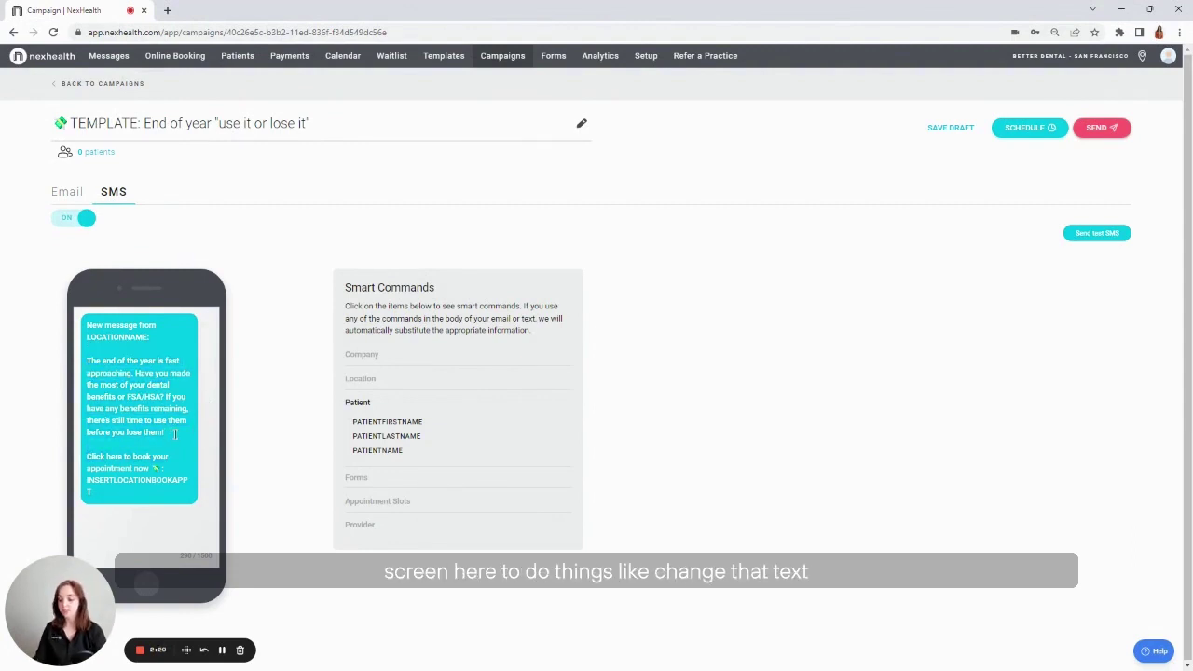
text(Thanks)
text(!)
key(Return)
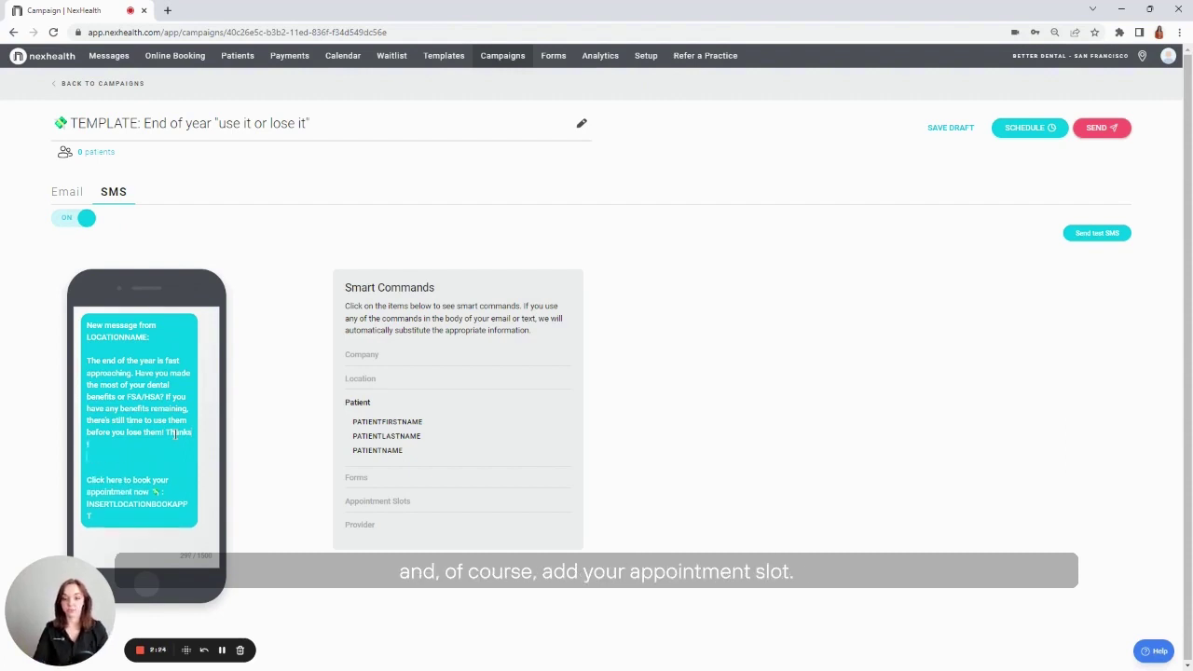
Step: Insert the TIME_SLOTS_SMS_NEW_PATIENT_APPOINTMENT link into the SMS message
click(391, 500)
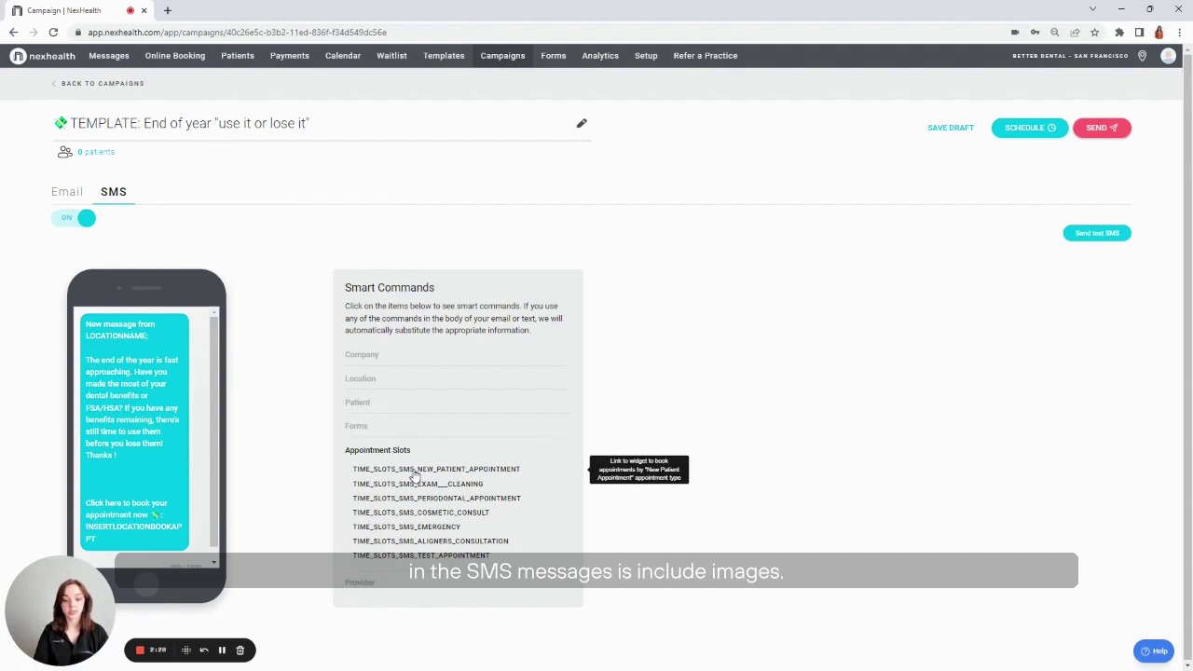
click(414, 471)
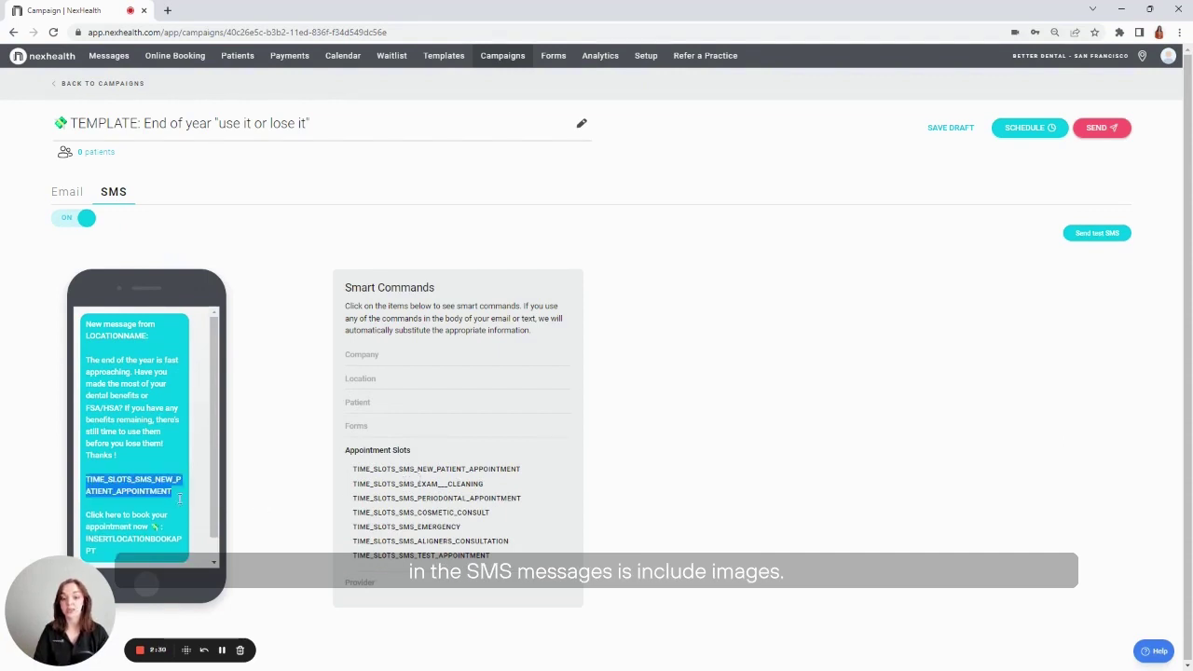
scroll(179, 499, down, 1)
drag(165, 503, 154, 503)
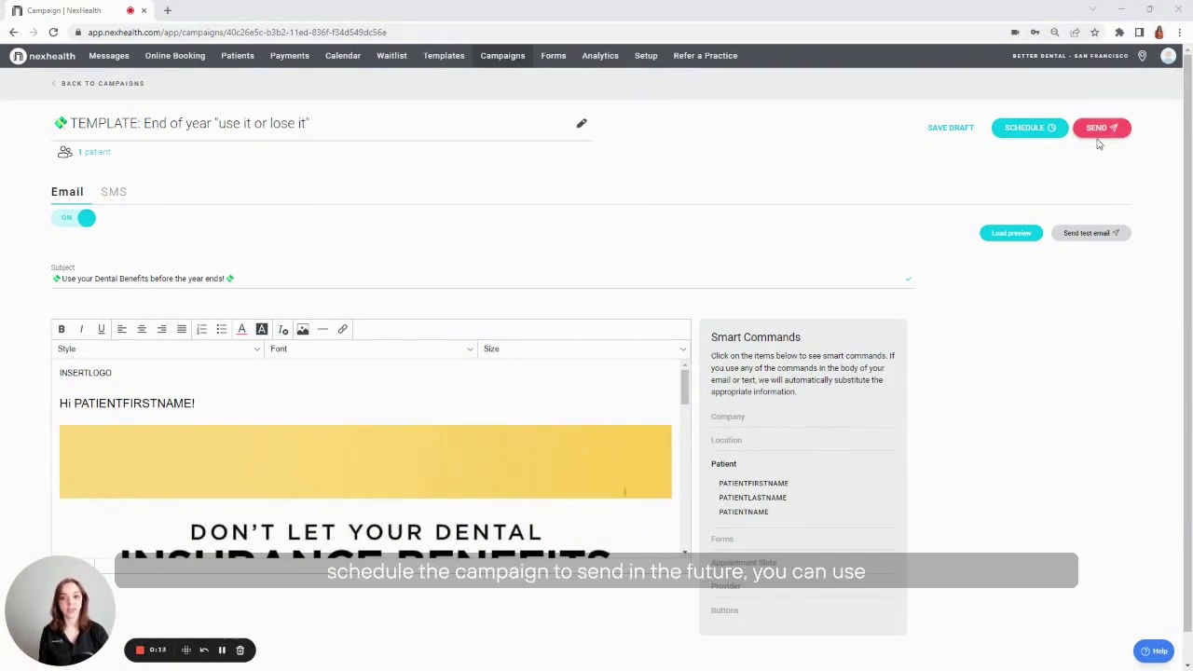
Step: Schedule the campaign to send on 02/24/2023 at 11:00 AM
click(1014, 131)
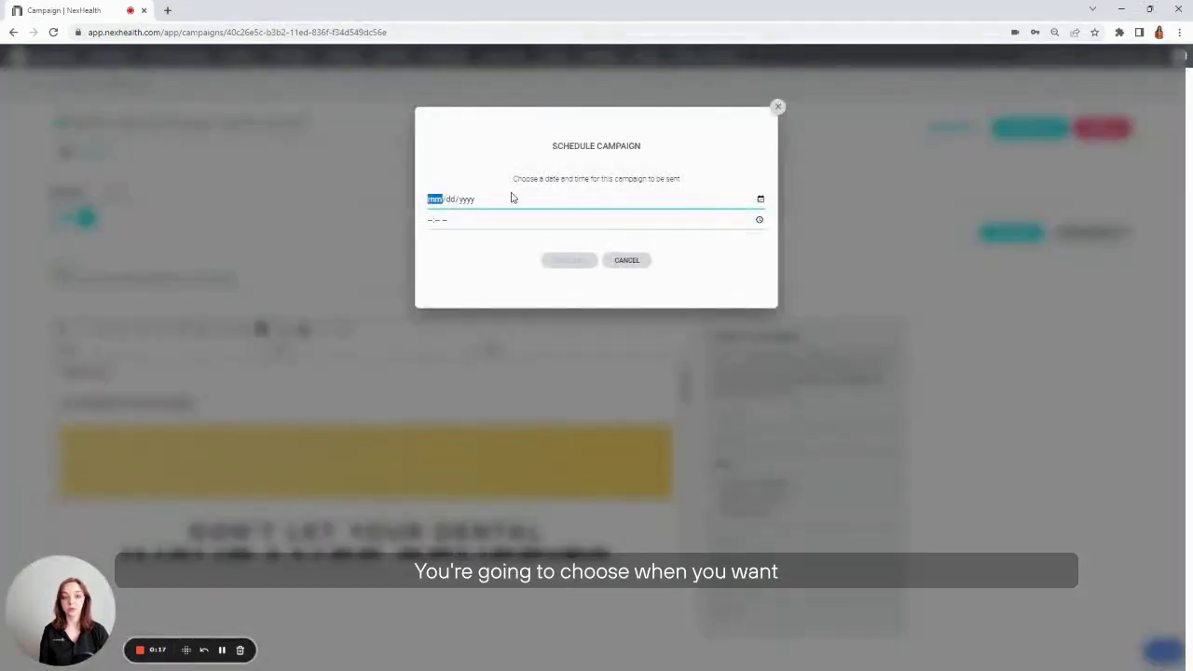
text(02/24/2023)
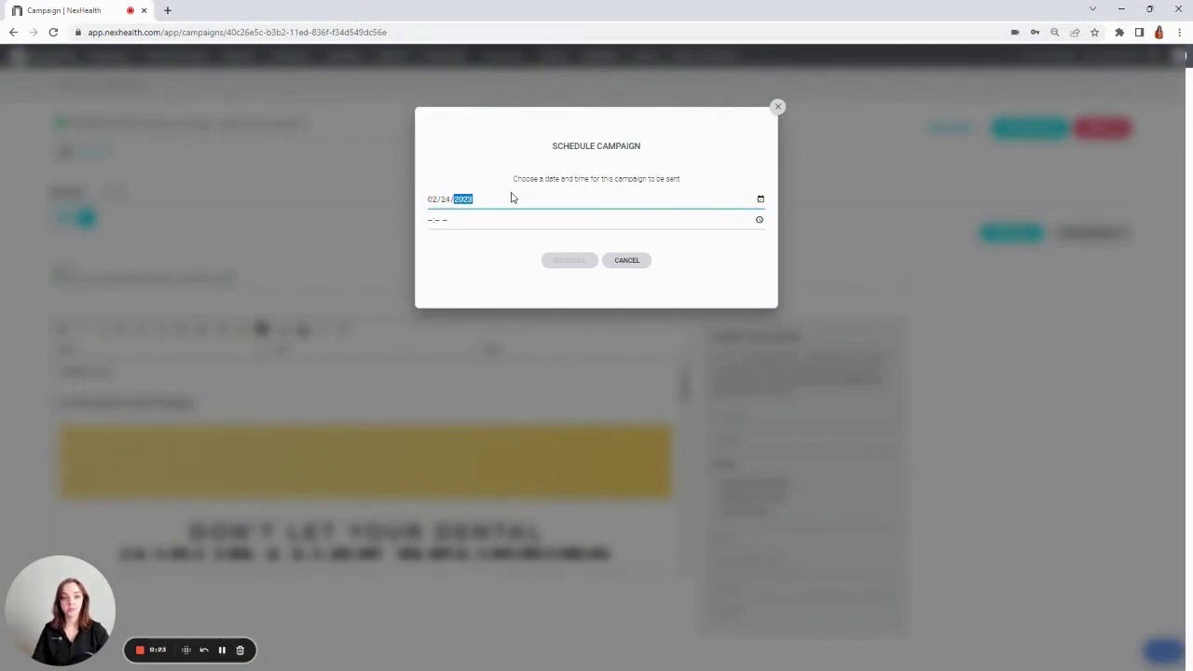
click(436, 224)
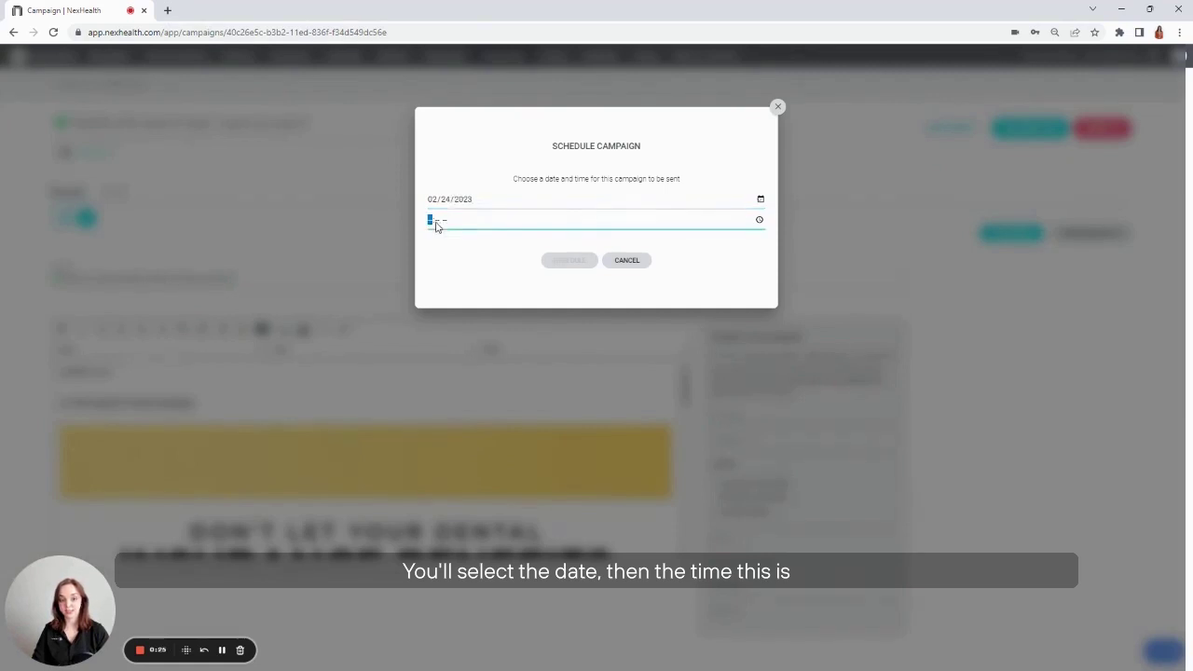
text(11:00)
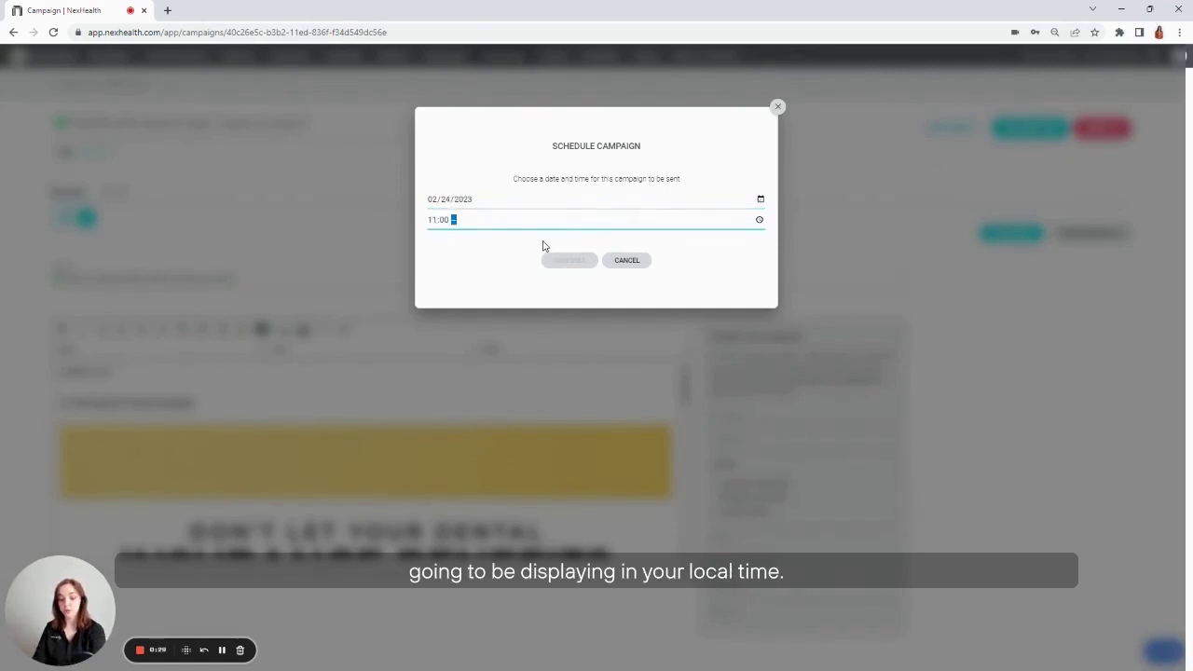
text(a)
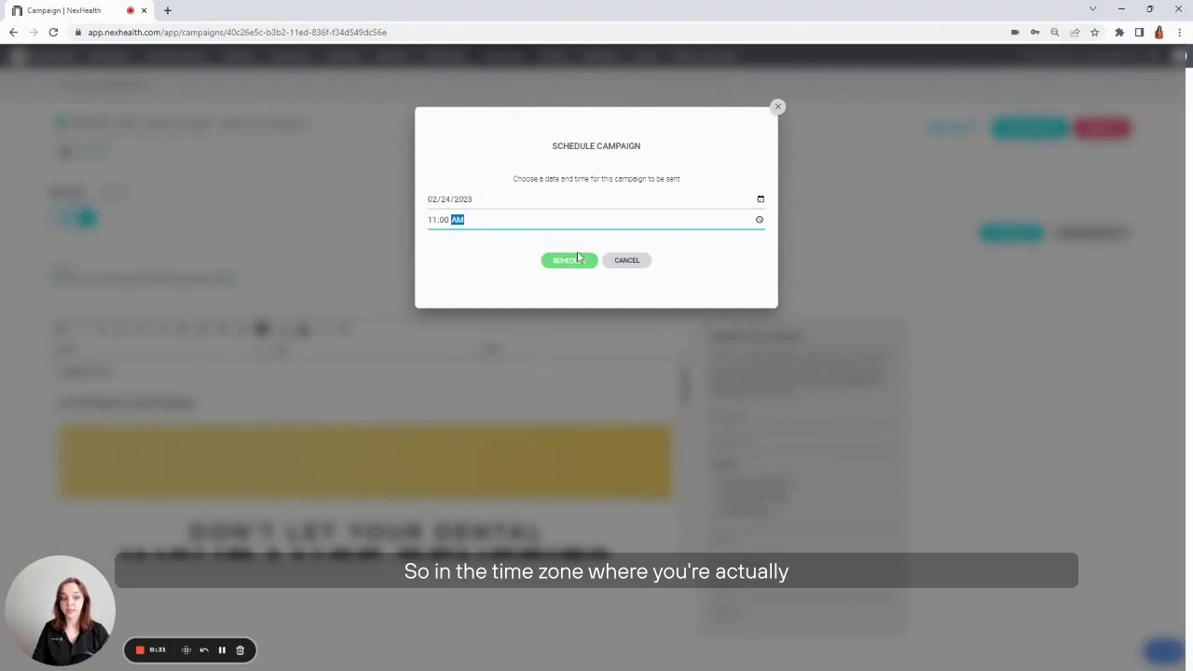
click(569, 264)
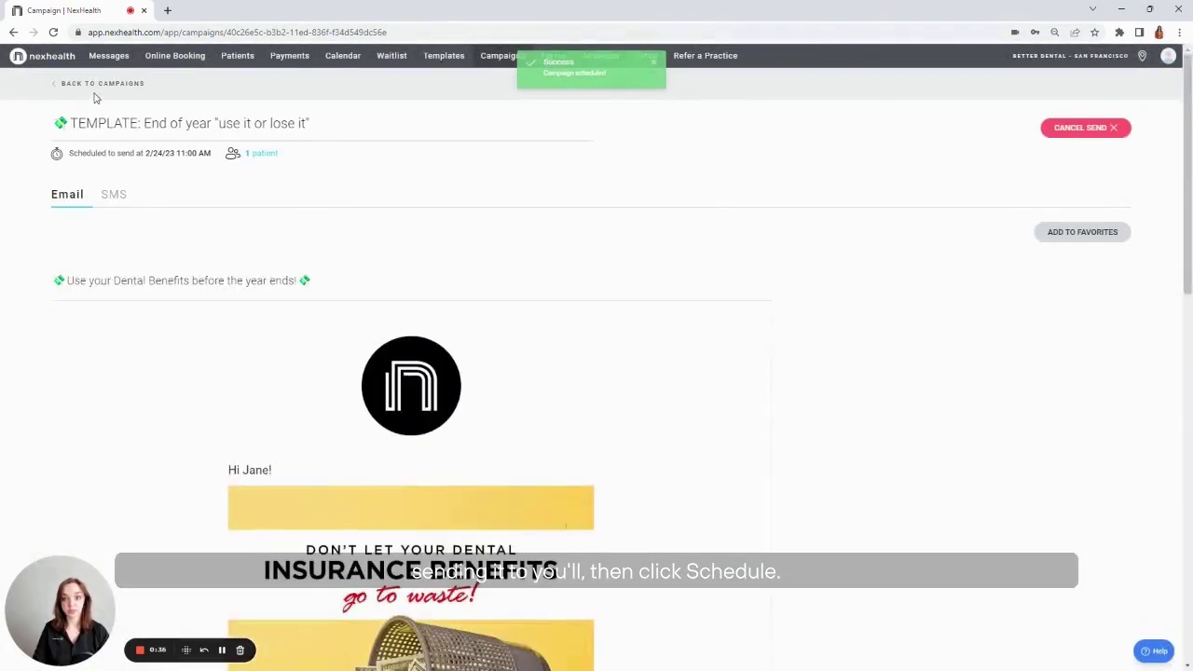
Step: Reopen the End of year campaign from the campaigns list and cancel its scheduled send
click(89, 90)
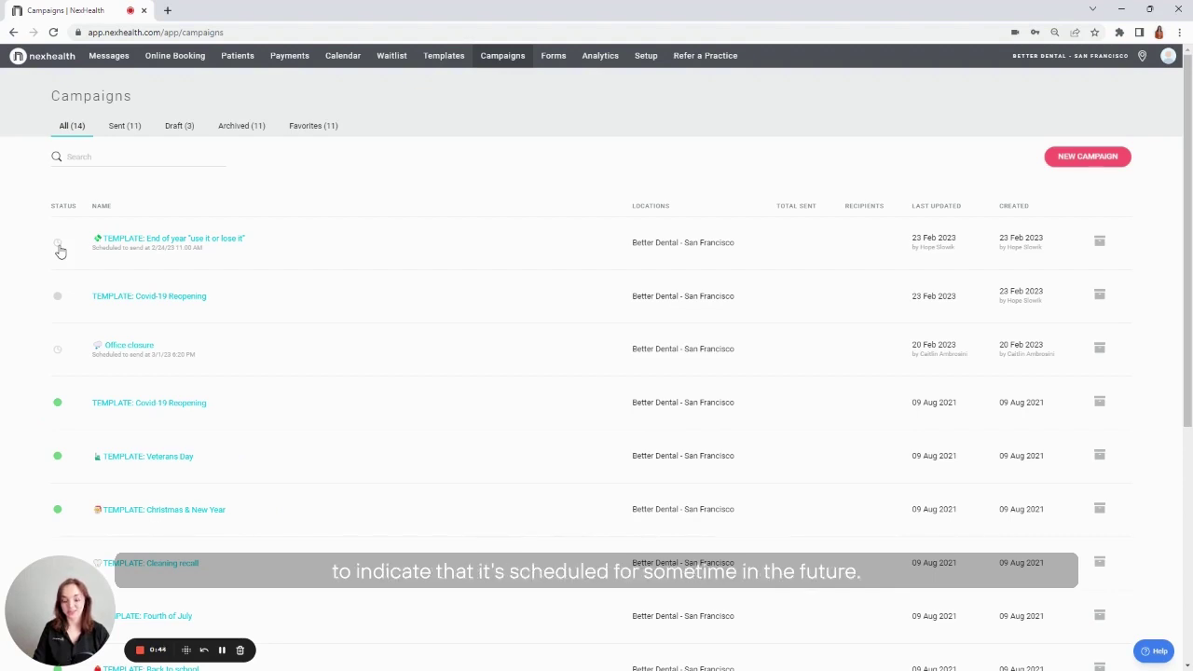
click(172, 240)
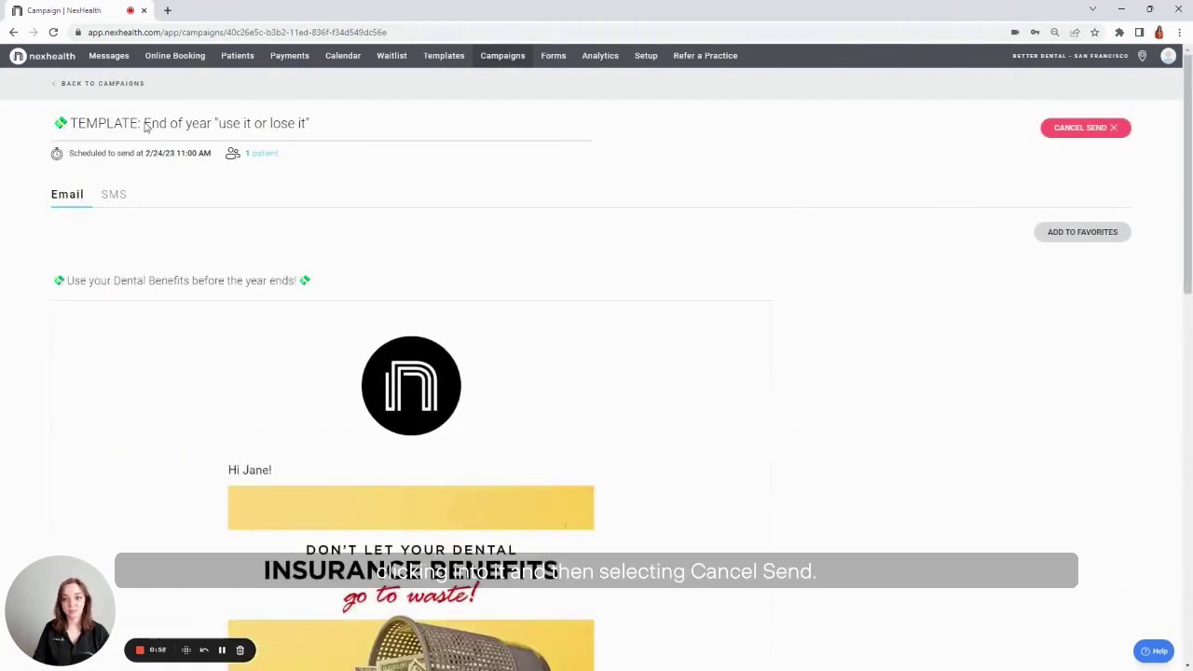
click(1086, 128)
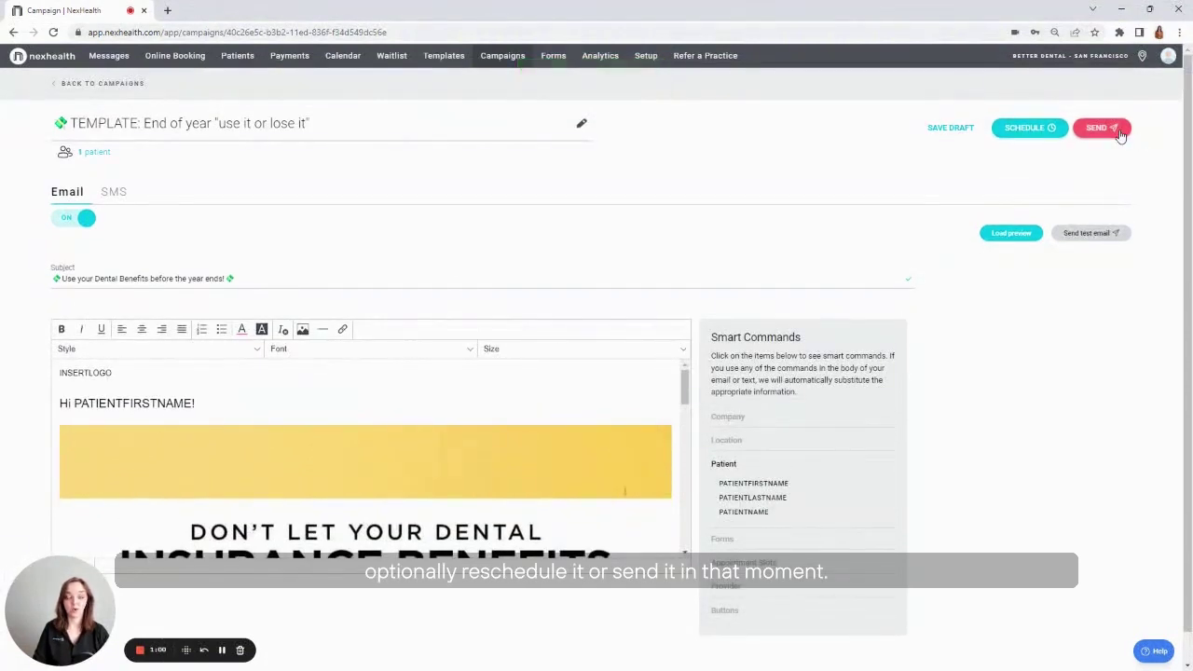
Step: Return to the campaigns list and browse the Favorites, including Office closure and Halloween templates
click(69, 84)
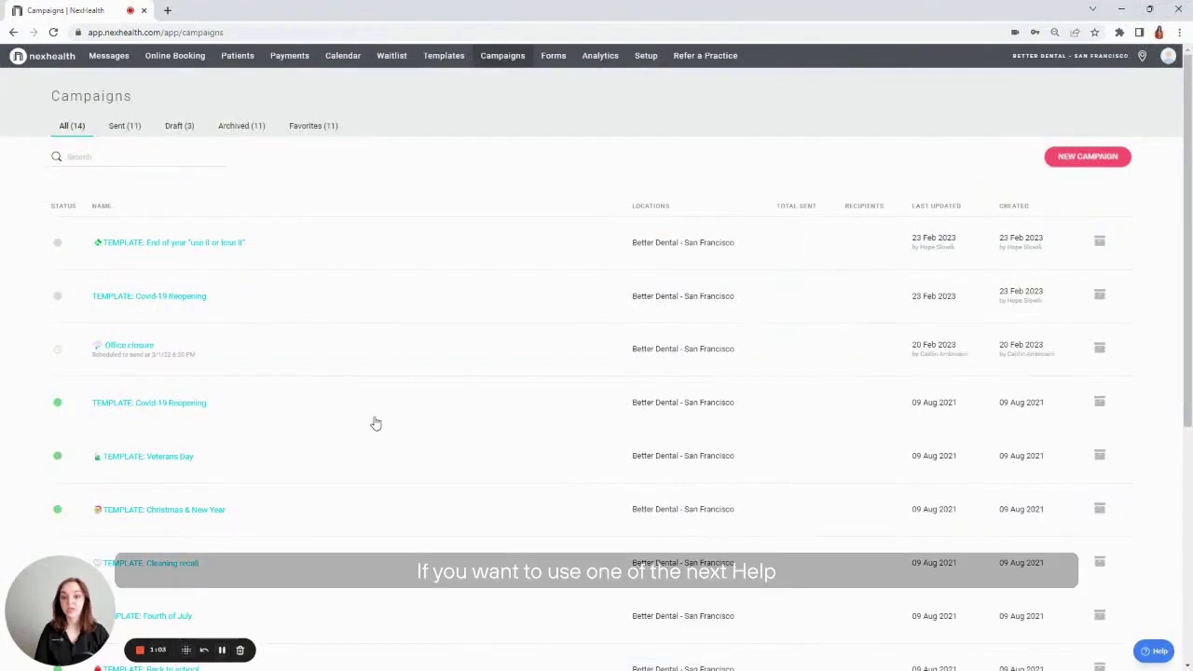
scroll(376, 423, down, 1)
scroll(362, 401, down, 4)
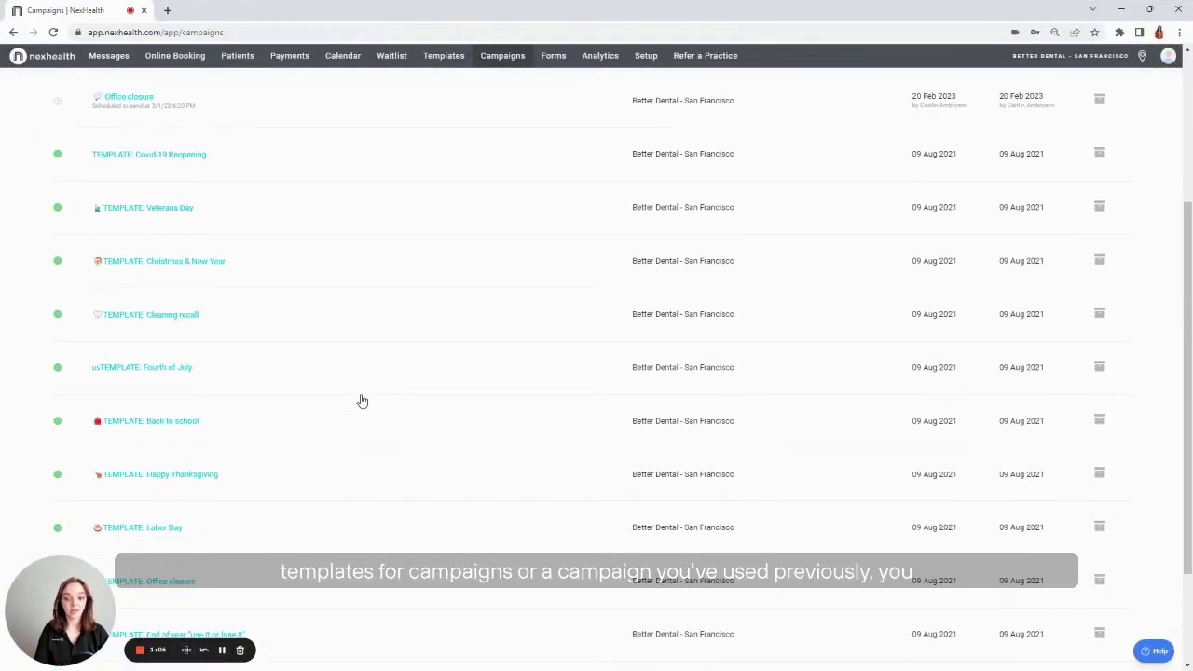
scroll(362, 401, down, 2)
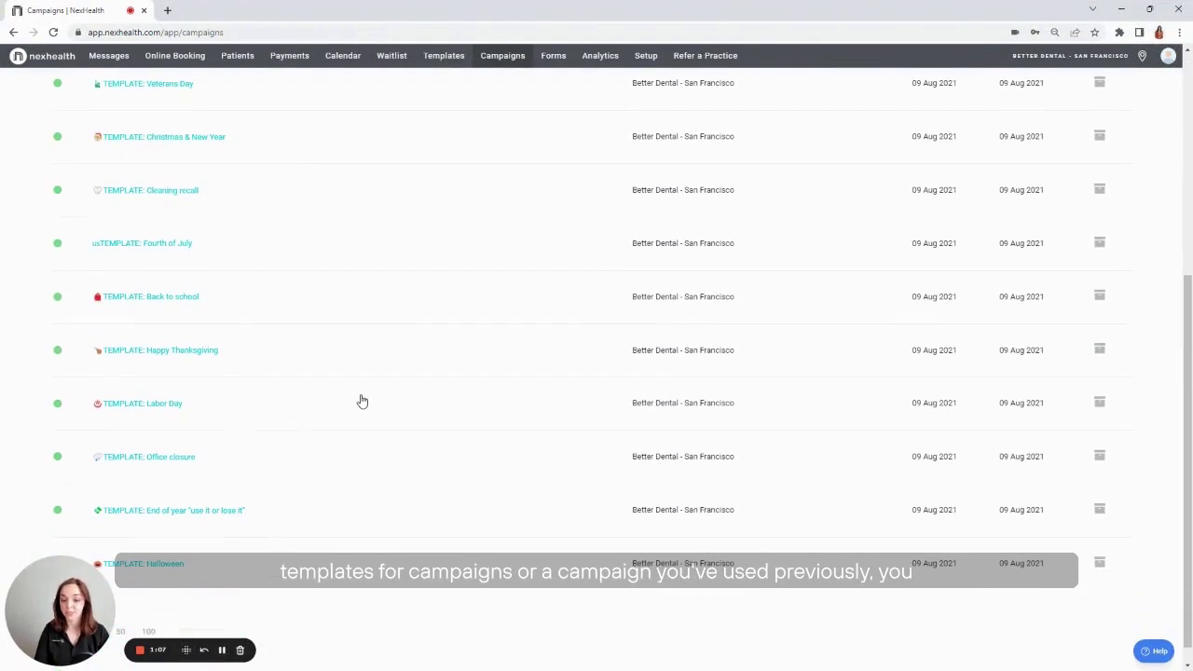
scroll(262, 502, up, 6)
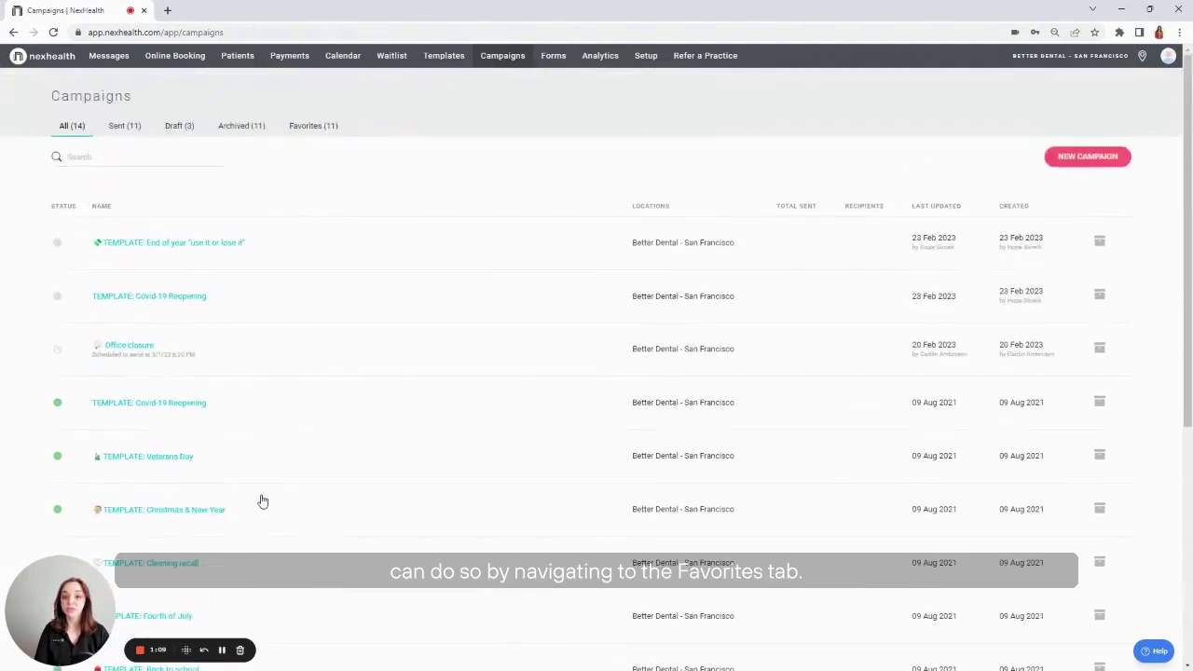
click(333, 126)
scroll(379, 220, down, 2)
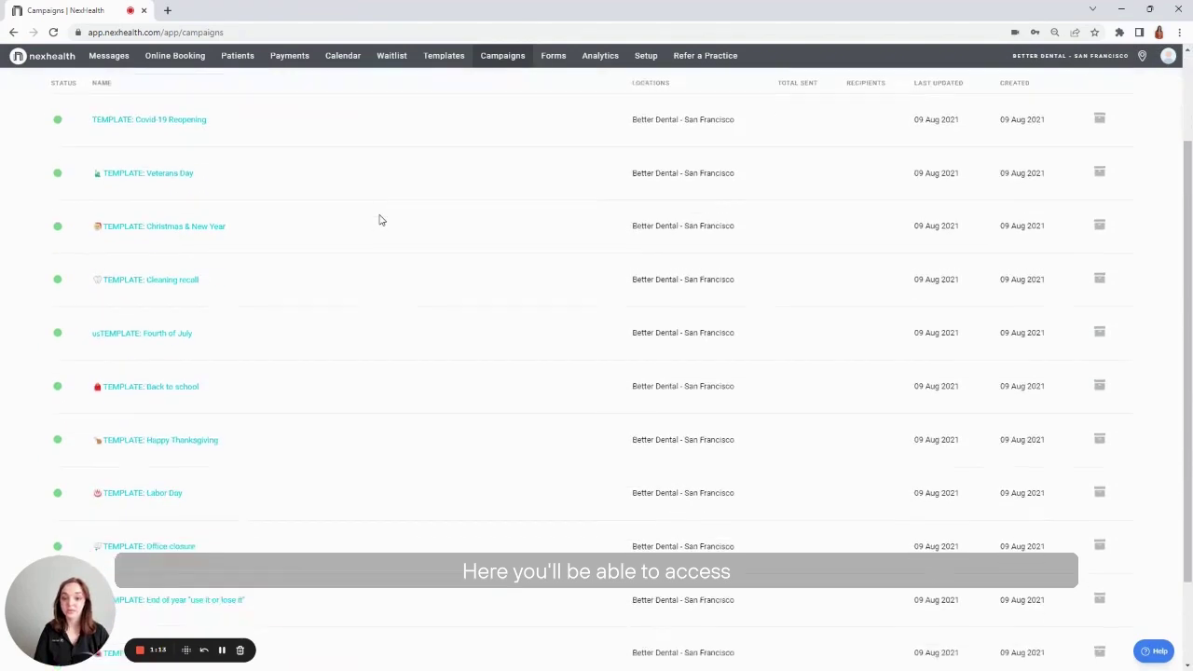
scroll(379, 220, down, 2)
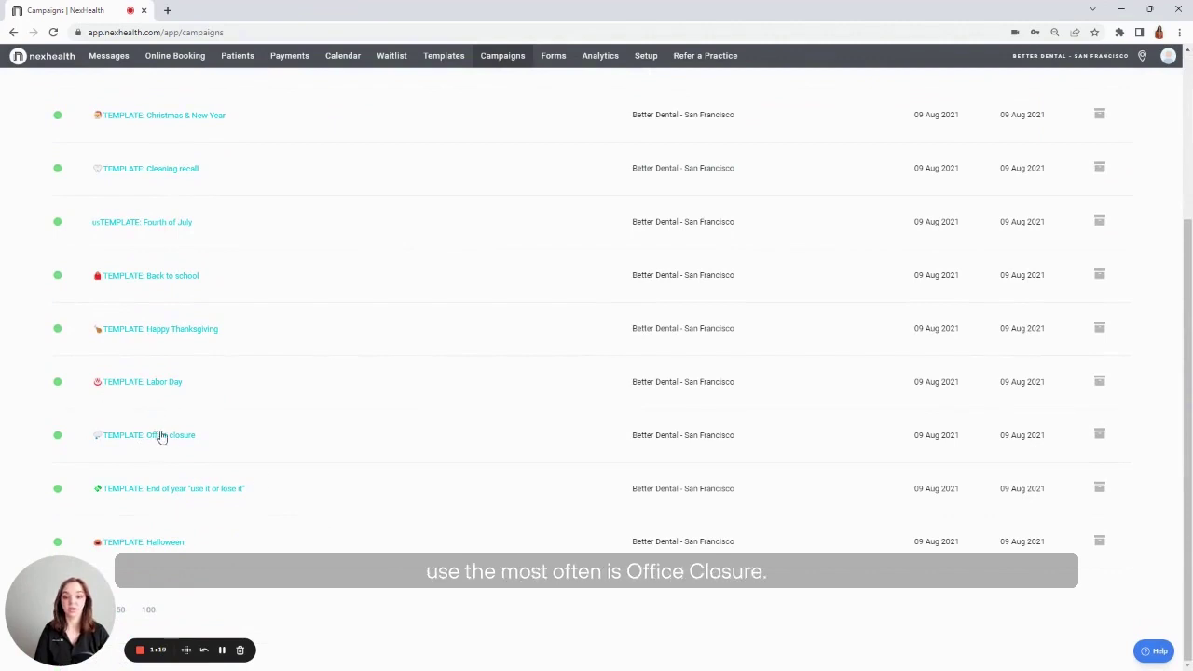
Step: Clone the TEMPLATE: Office closure favorite into a new draft campaign
click(172, 436)
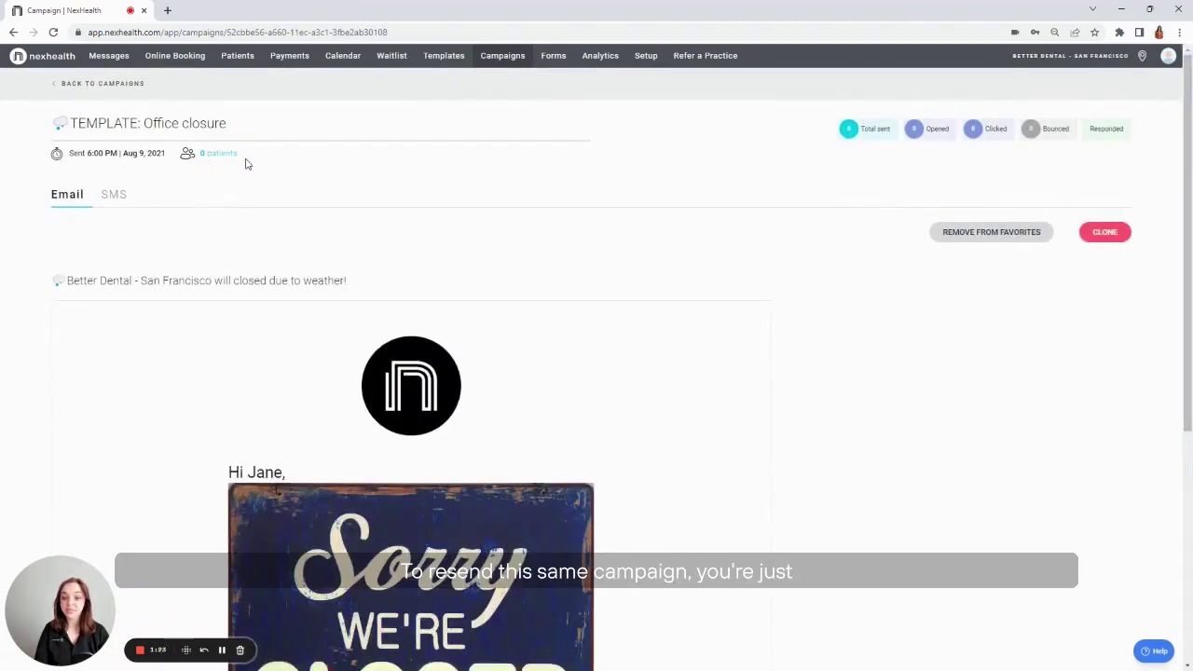
click(1107, 233)
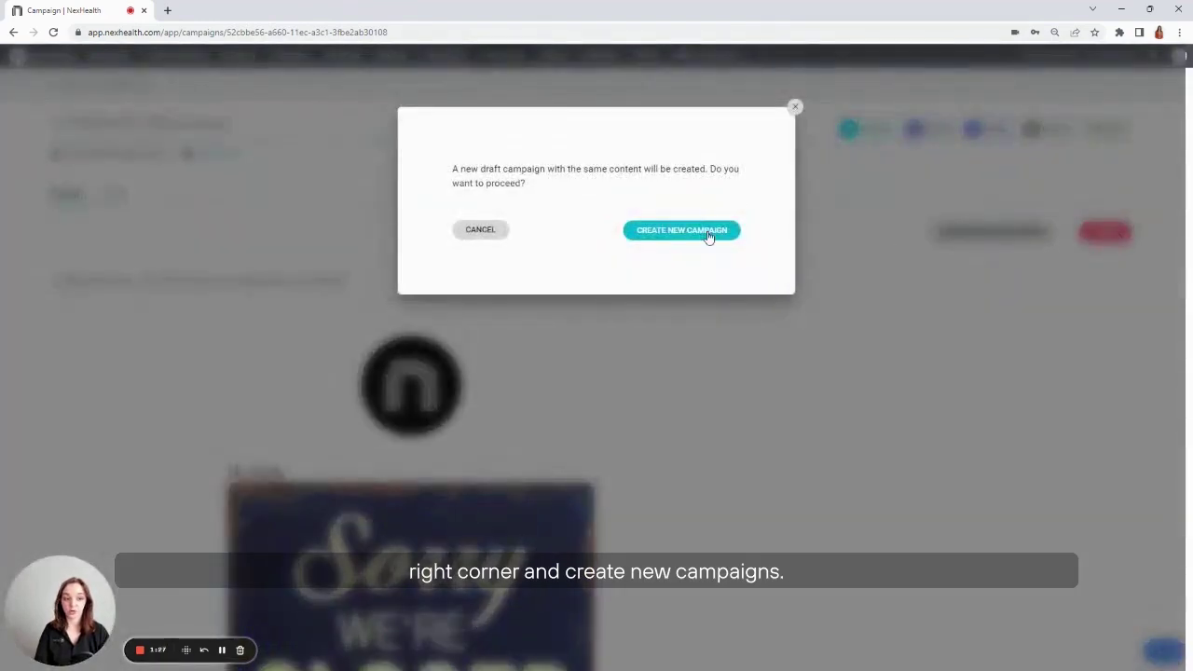
click(703, 237)
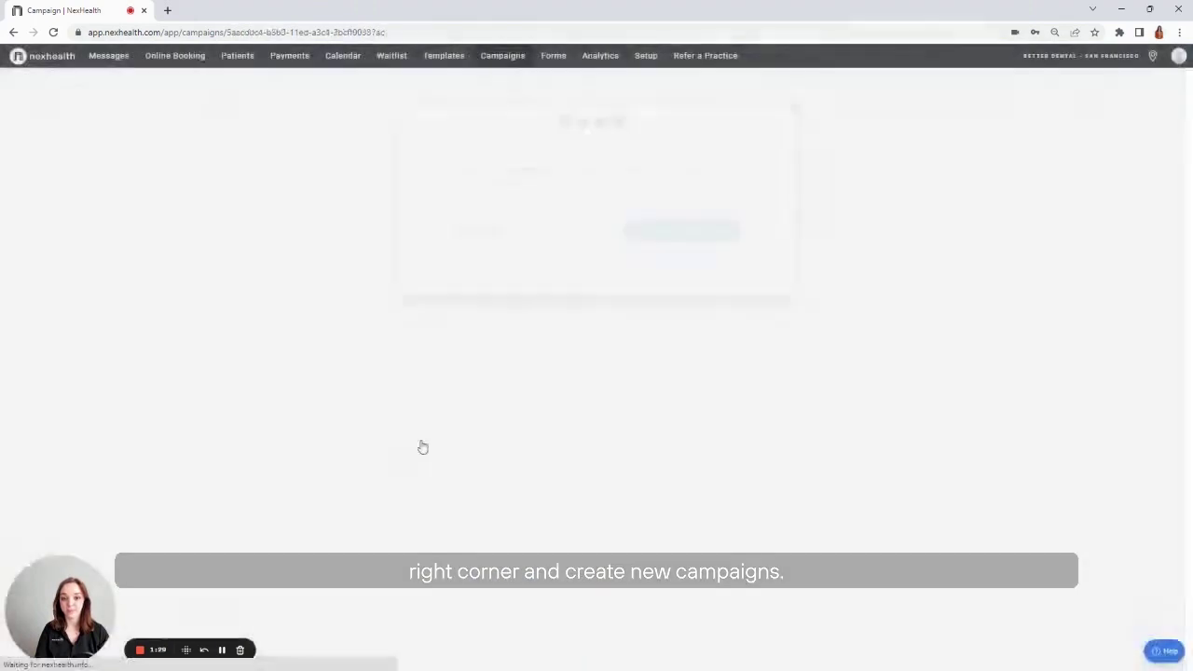
scroll(403, 421, down, 5)
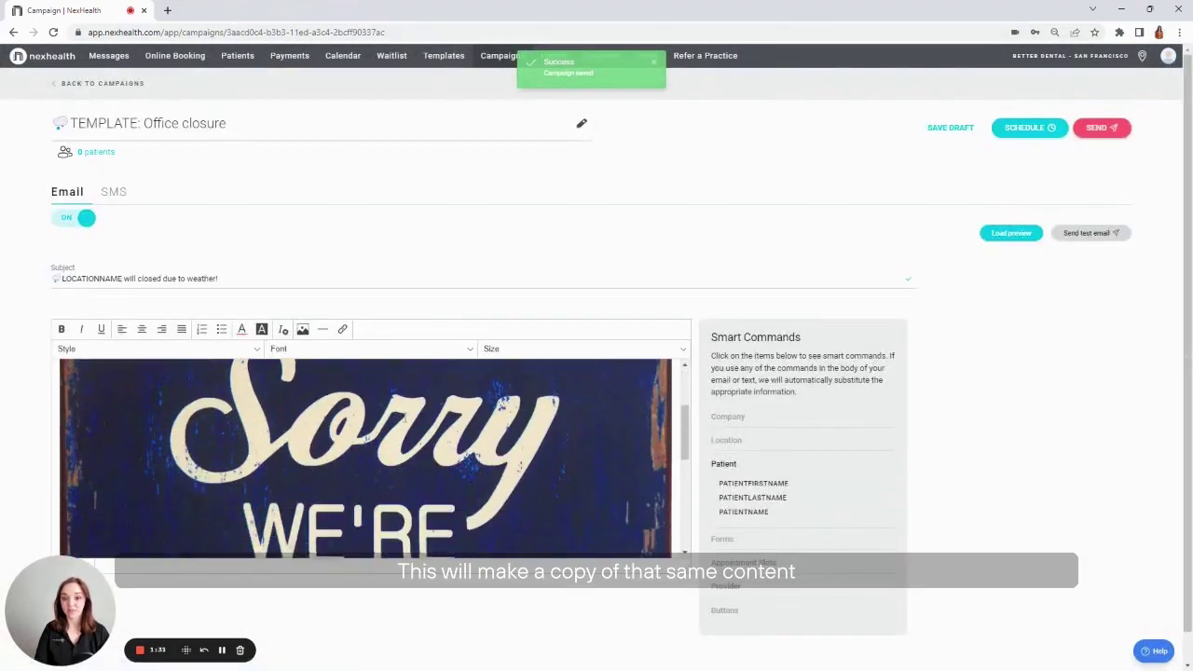
scroll(402, 420, down, 2)
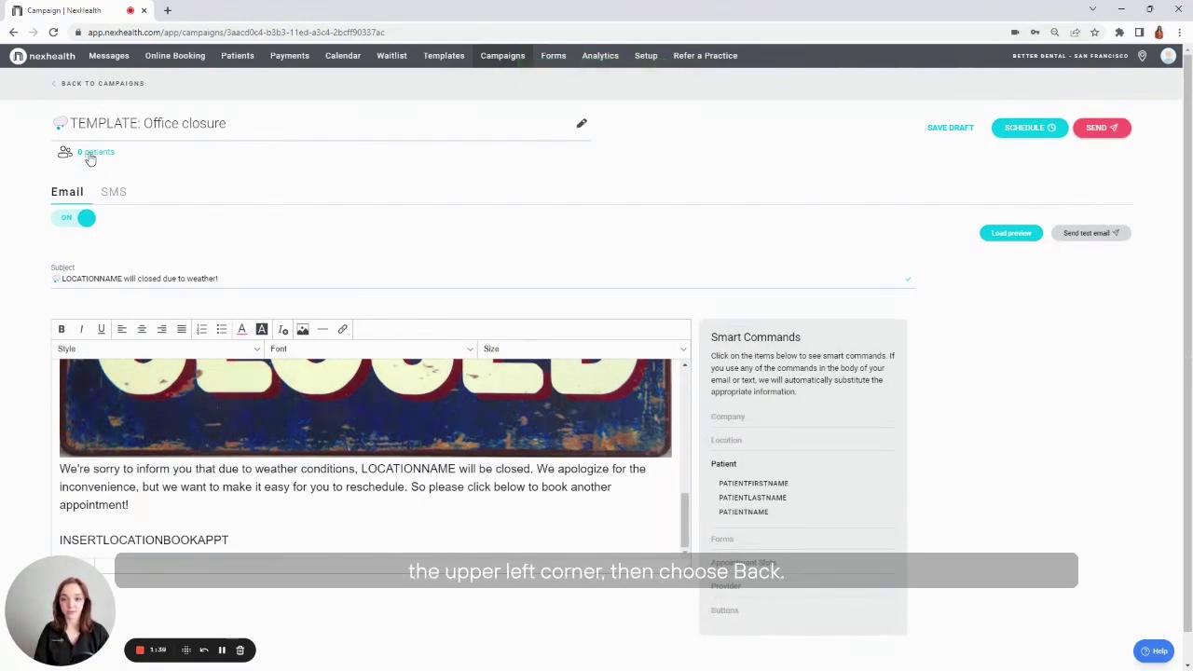
Step: Filter recipients by upcoming appointments starting 02/23/2023, then pick the end date
click(91, 154)
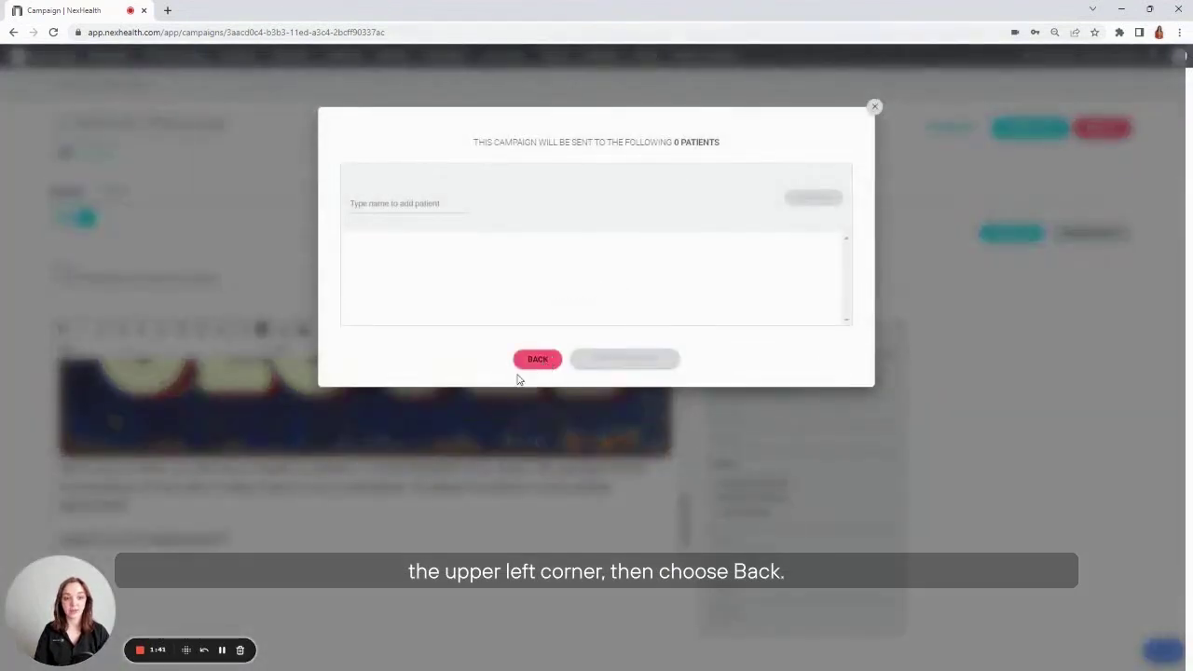
click(524, 364)
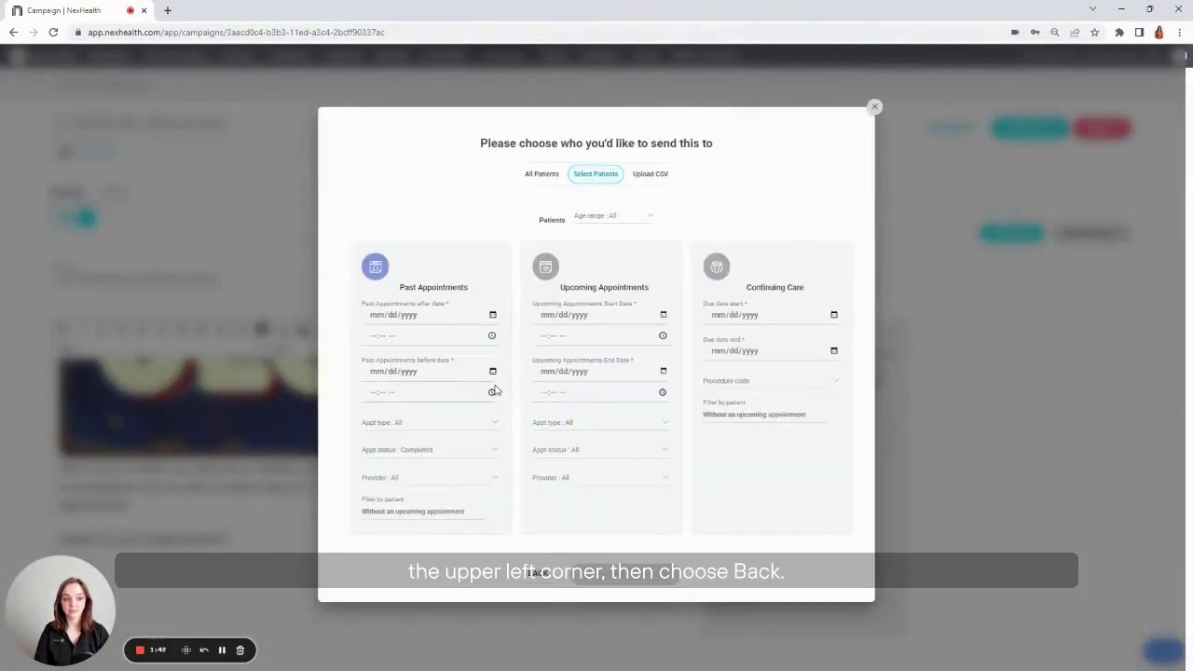
click(545, 176)
click(606, 176)
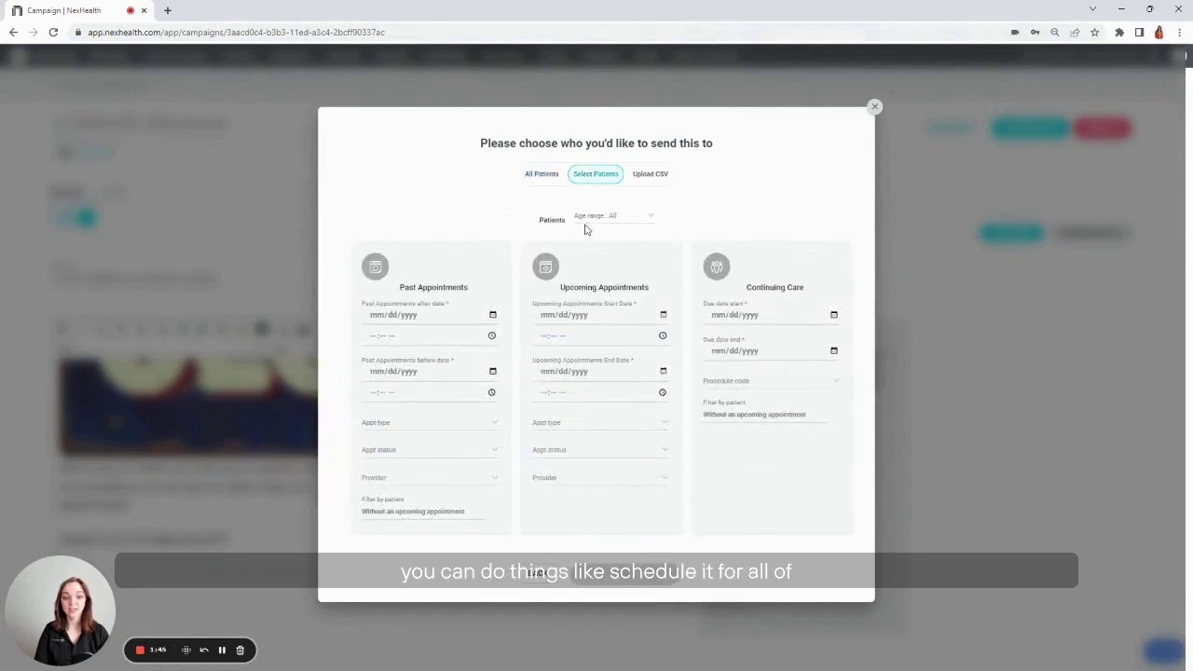
click(632, 317)
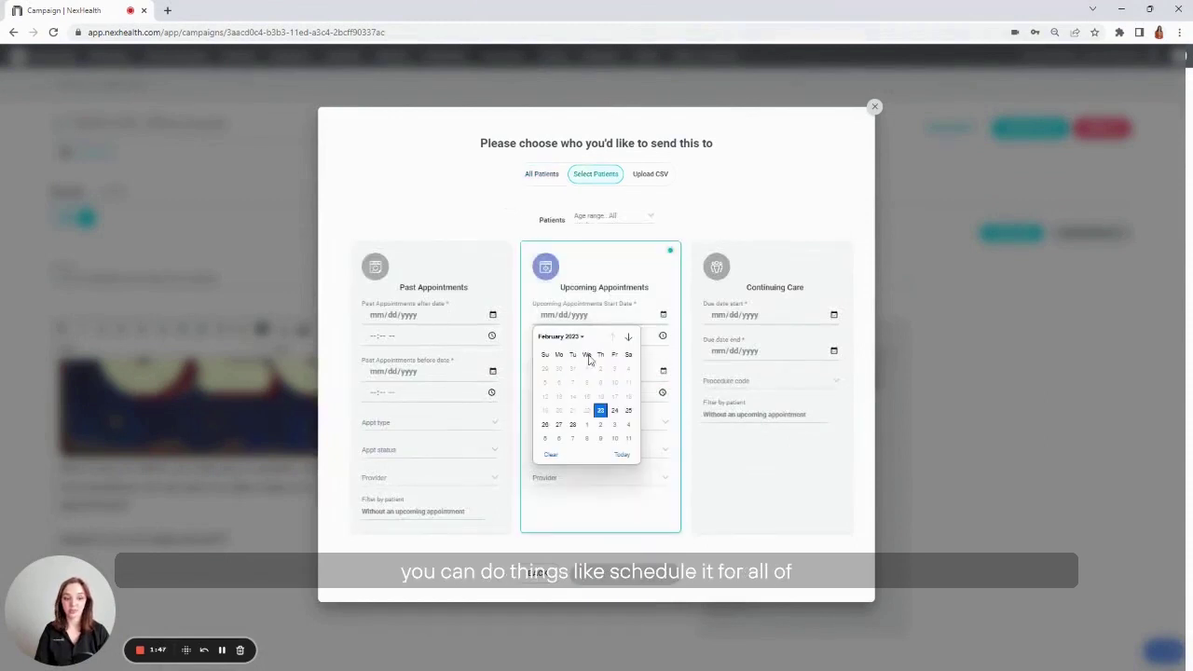
click(601, 410)
click(664, 372)
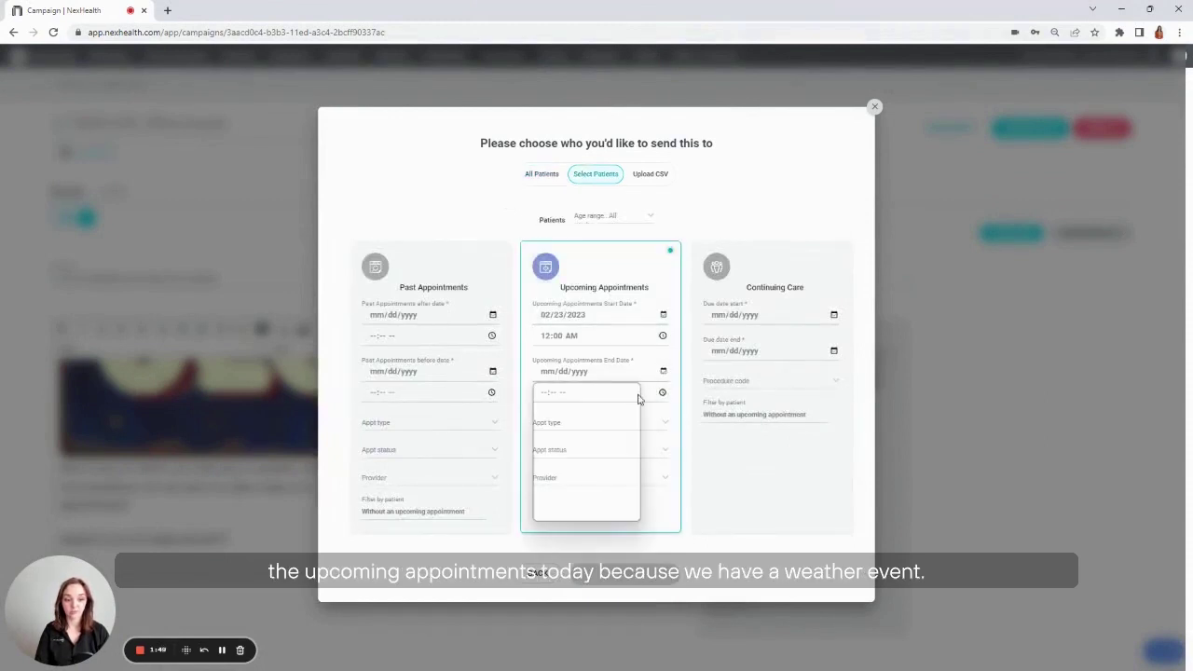